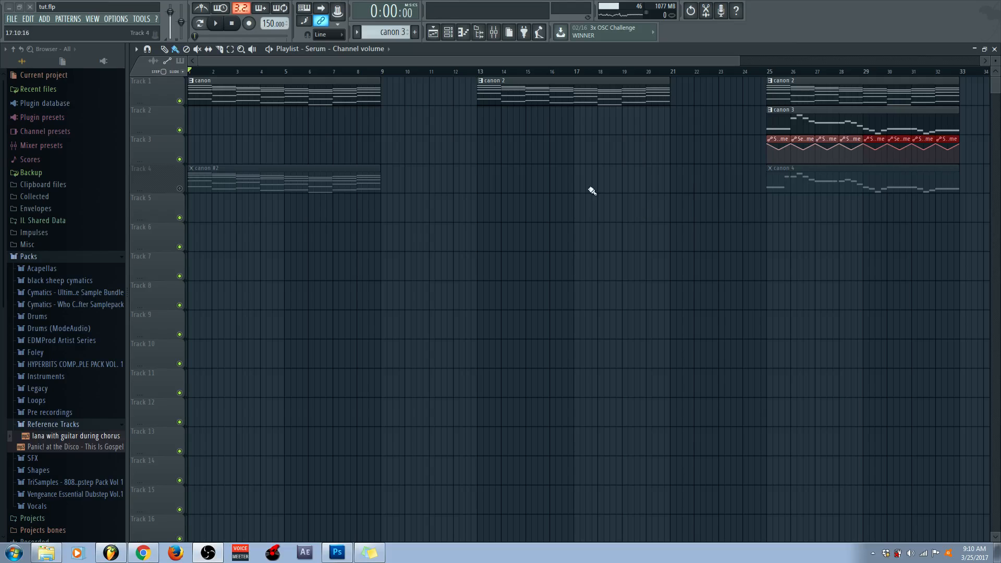
- Solo Track 4 and open the canon #2 clip's Nexus notes in the piano roll, showing all eight bars of chords
left_click(180, 189)
right_click(180, 189)
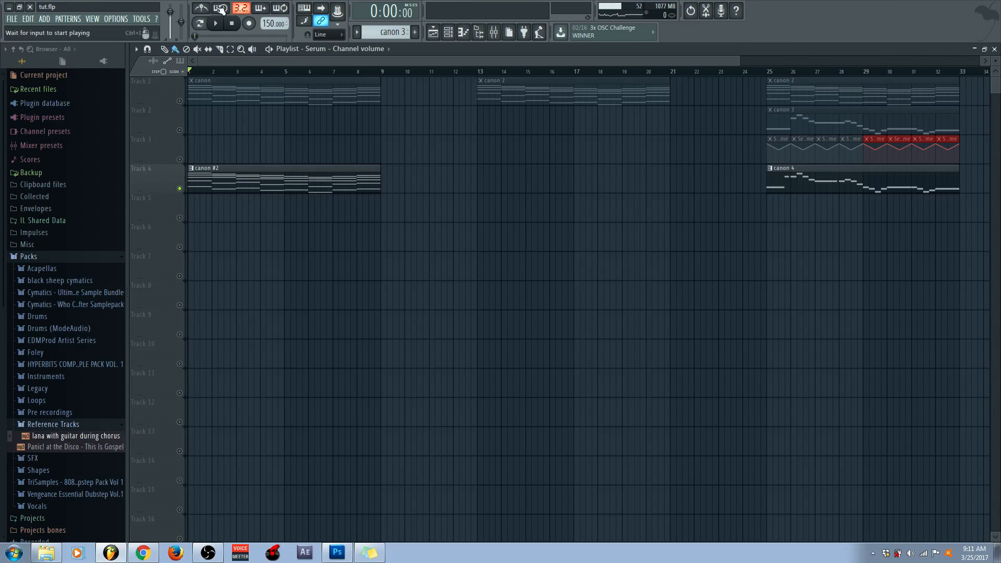
double_click(255, 184)
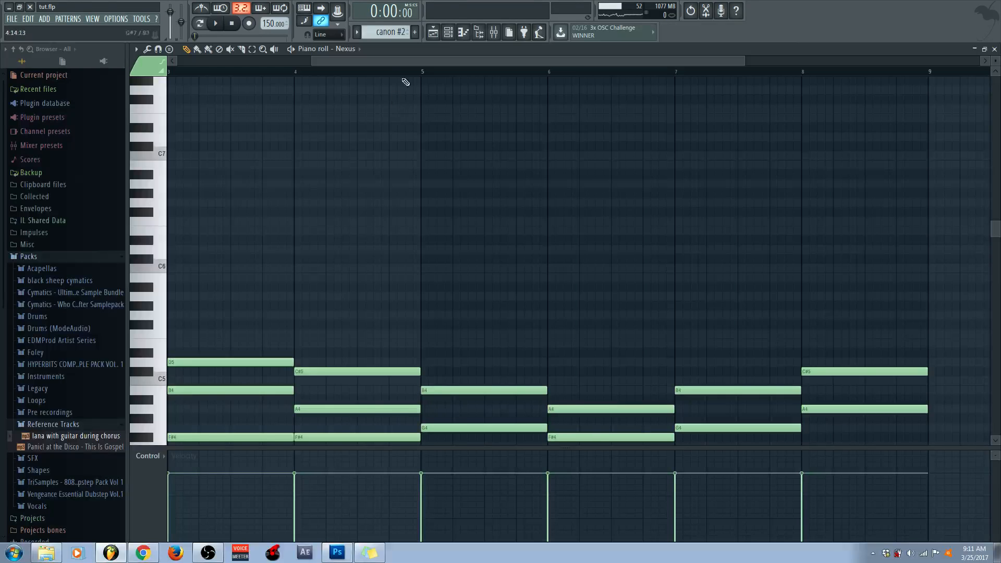
scroll(411, 74, "down", 2)
scroll(392, 194, "down", 3)
scroll(392, 193, "down", 3)
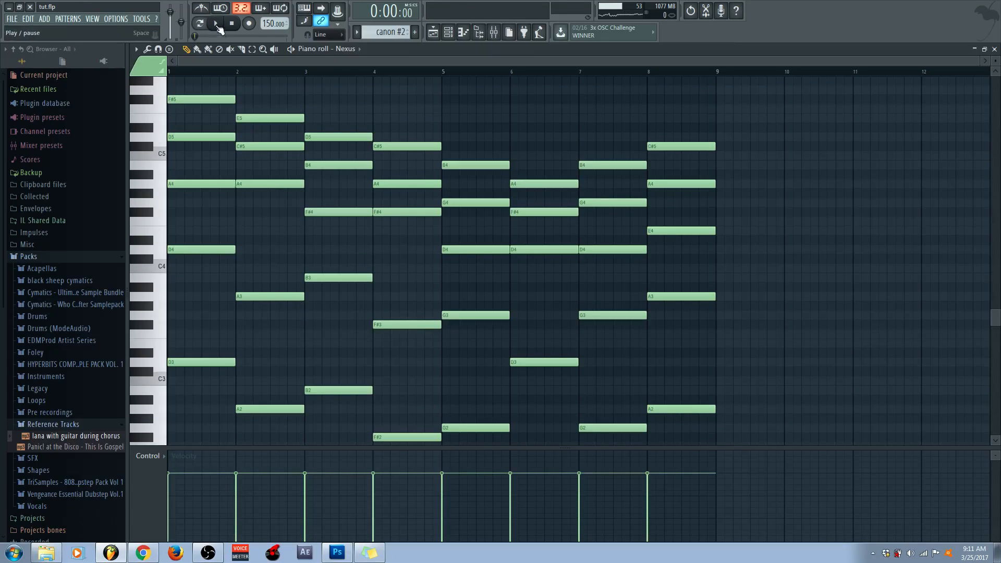
- Play the canon #2 chords from the start, stop before the end, and return to the playlist
left_click(217, 26)
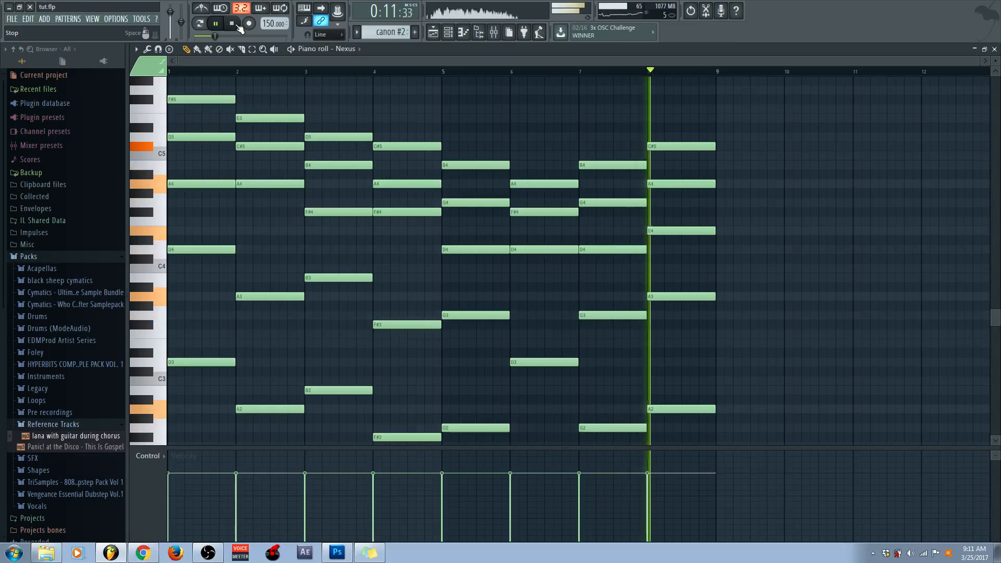
left_click(238, 25)
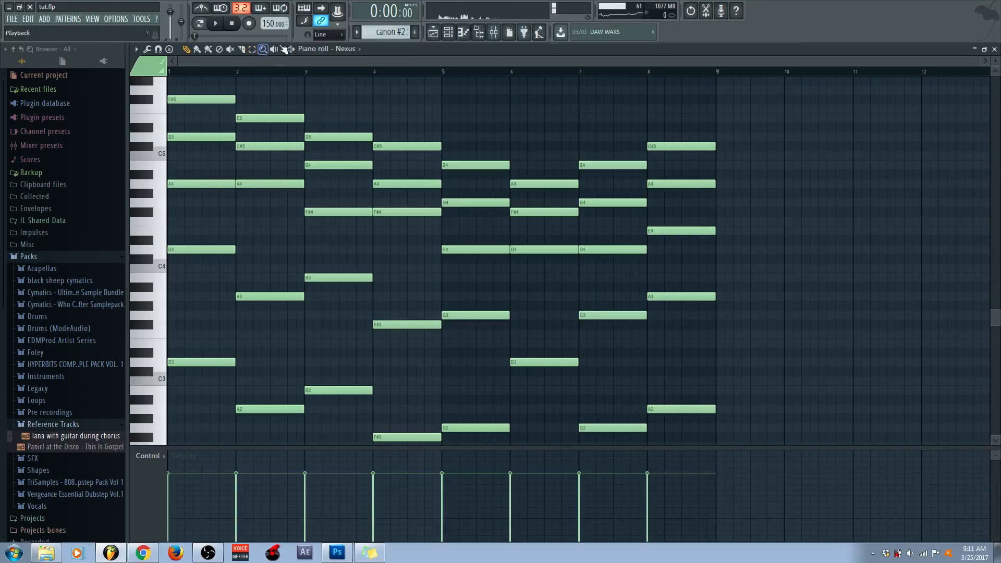
left_click(985, 49)
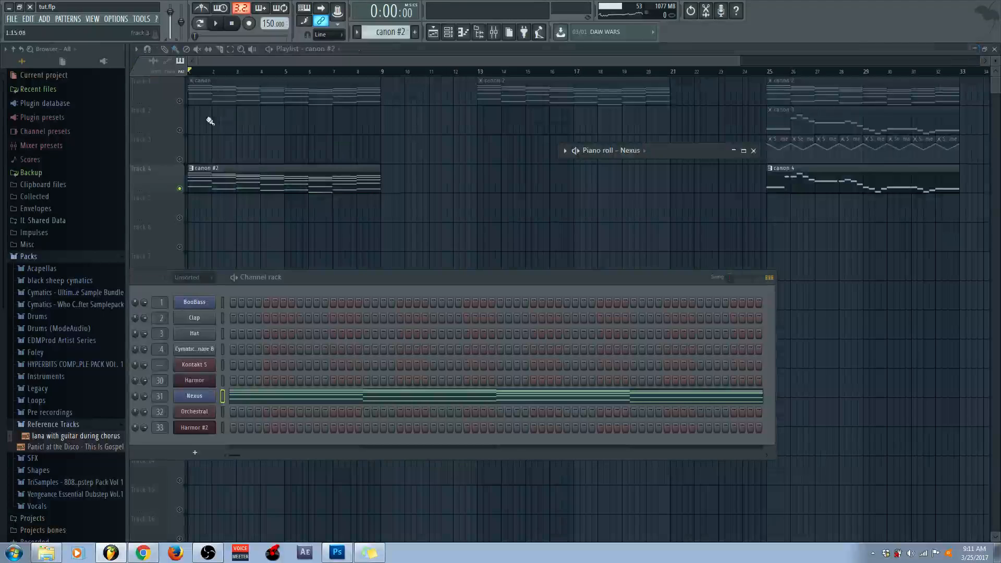
- Solo Track 1, listen to the canon clip, and turn all playlist tracks back on
right_click(181, 100)
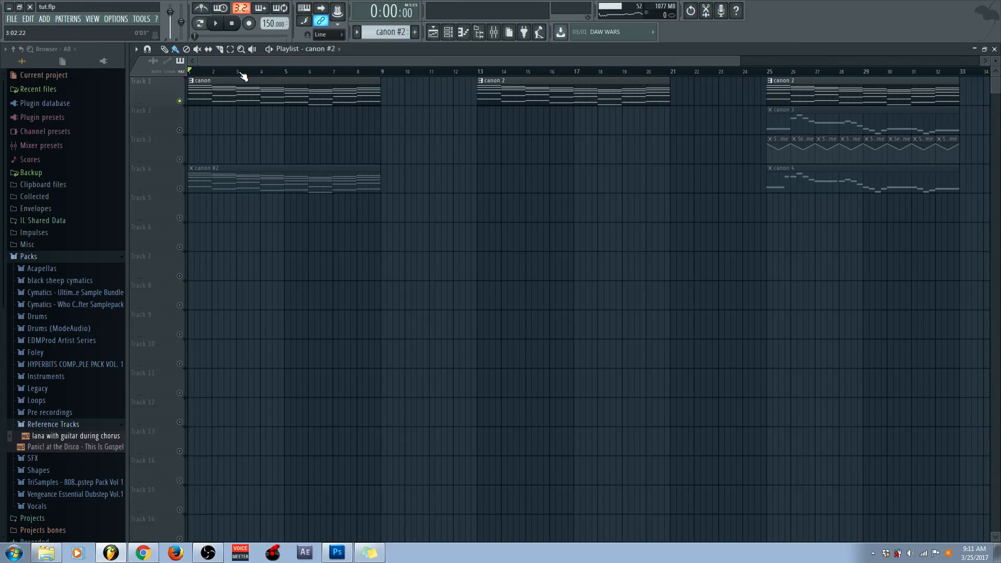
left_click(216, 23)
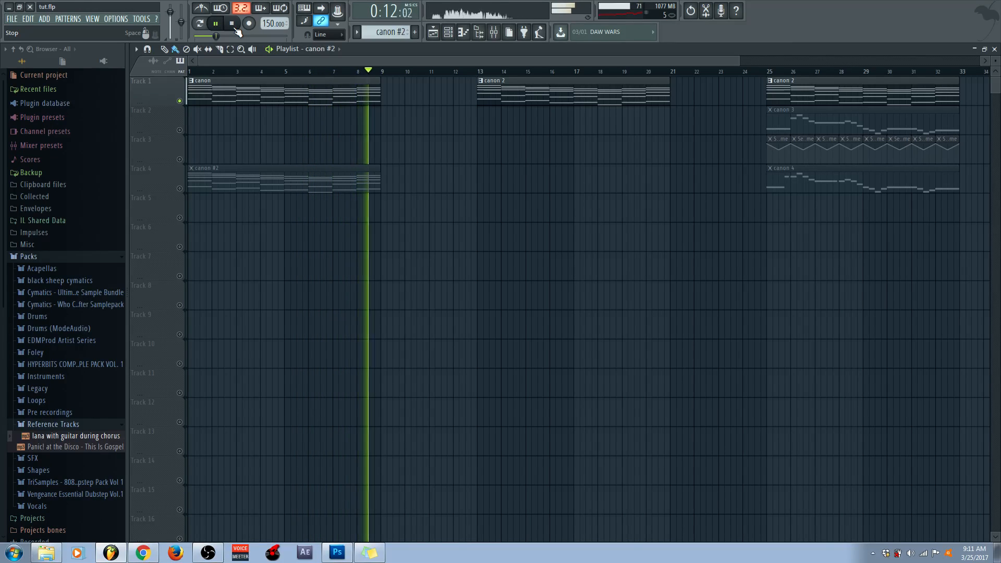
left_click(235, 27)
right_click(180, 101)
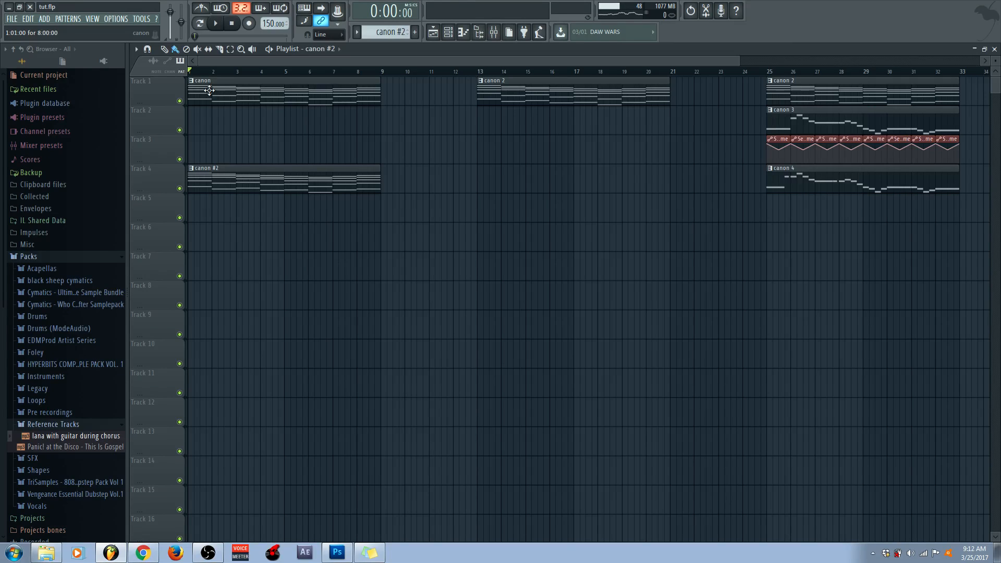
- Inspect the timing and velocities of the canon #2 Nexus notes in the maximized piano roll and close it
left_click(241, 48)
double_click(233, 176)
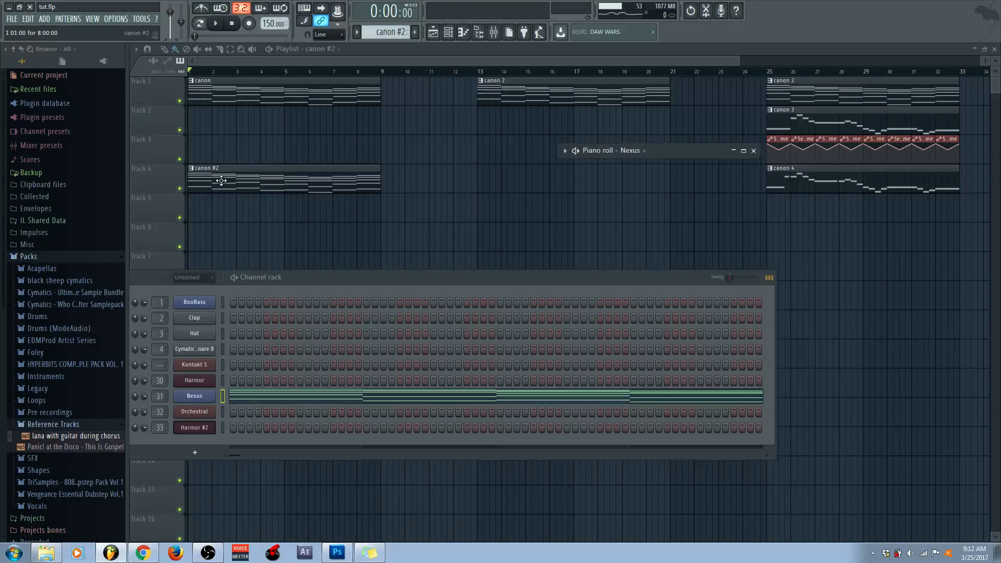
left_click(362, 397)
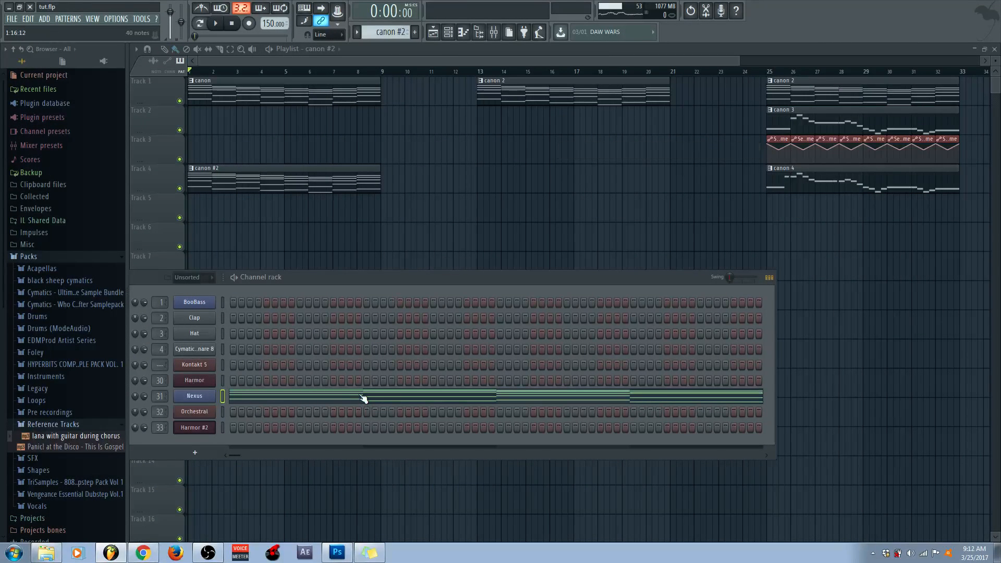
left_click(360, 391)
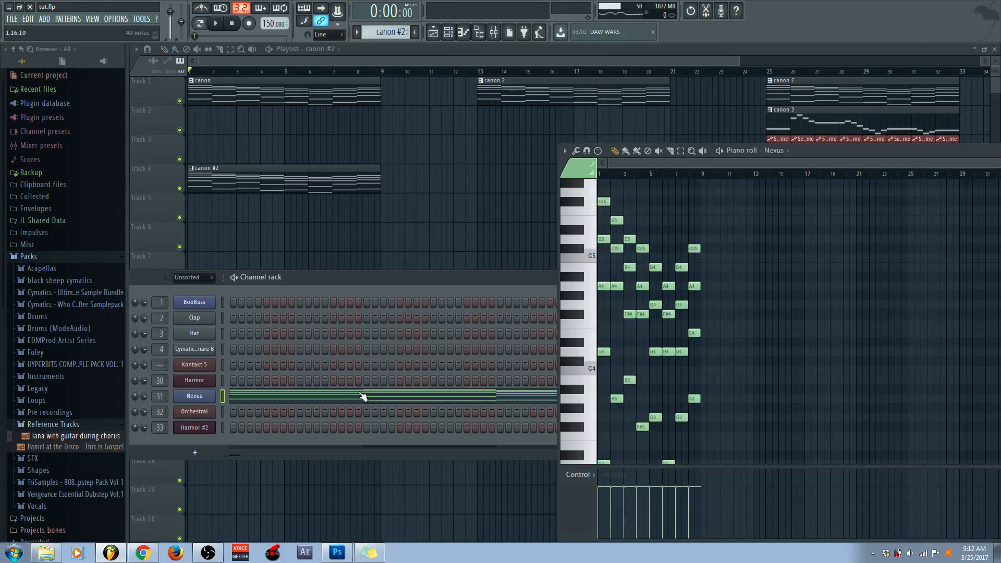
double_click(851, 149)
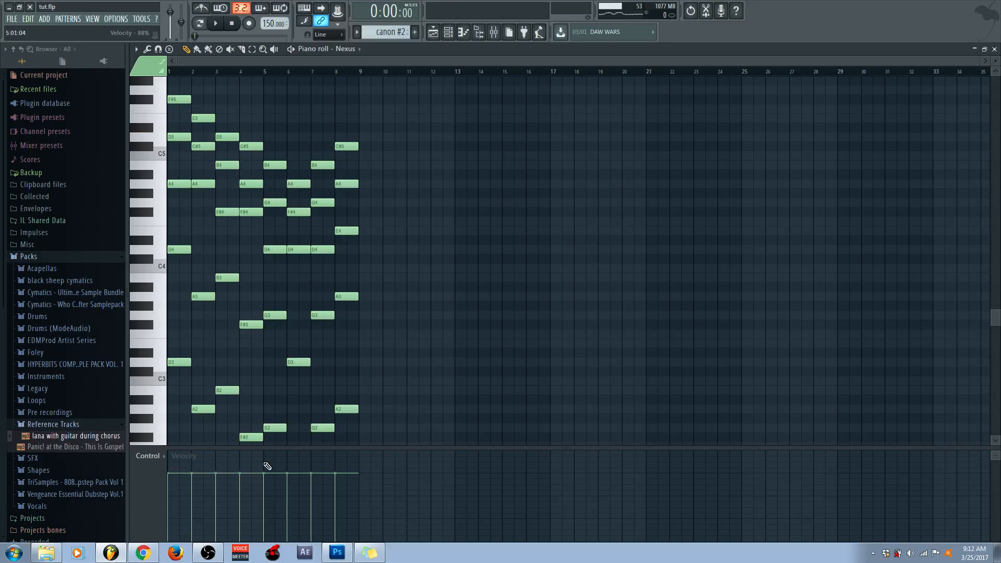
left_click(994, 49)
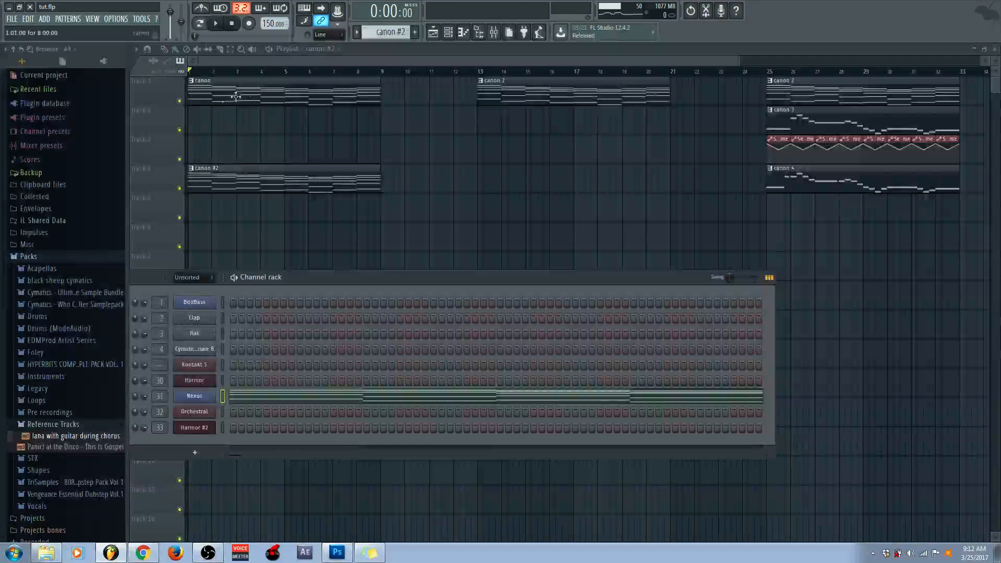
- Open the Track 1 canon clip in the piano roll and view its chords and velocities across all eight bars
left_click(260, 93)
double_click(259, 93)
scroll(307, 300, "down", 2)
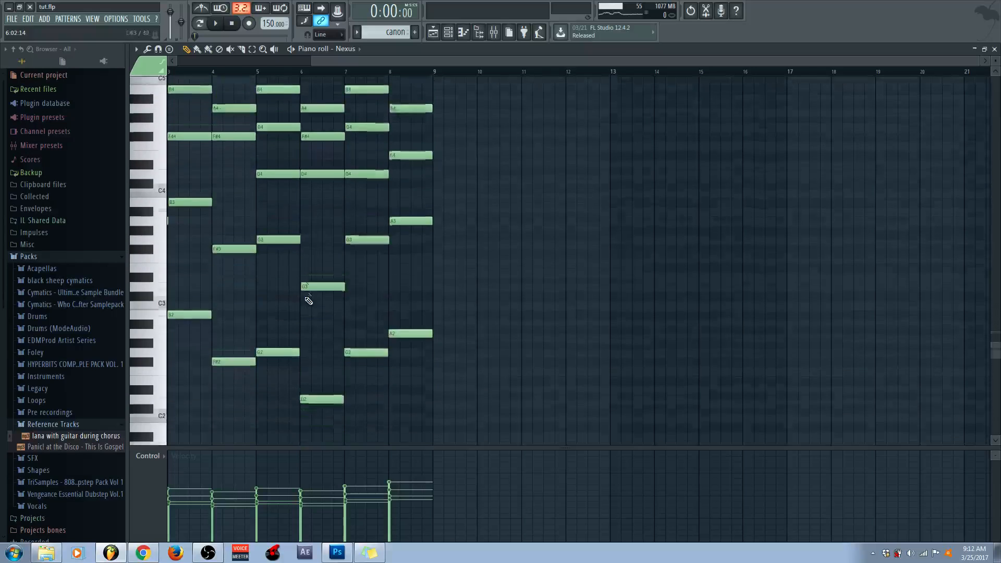
left_click_drag(427, 63, 267, 74)
scroll(422, 343, "up", 4)
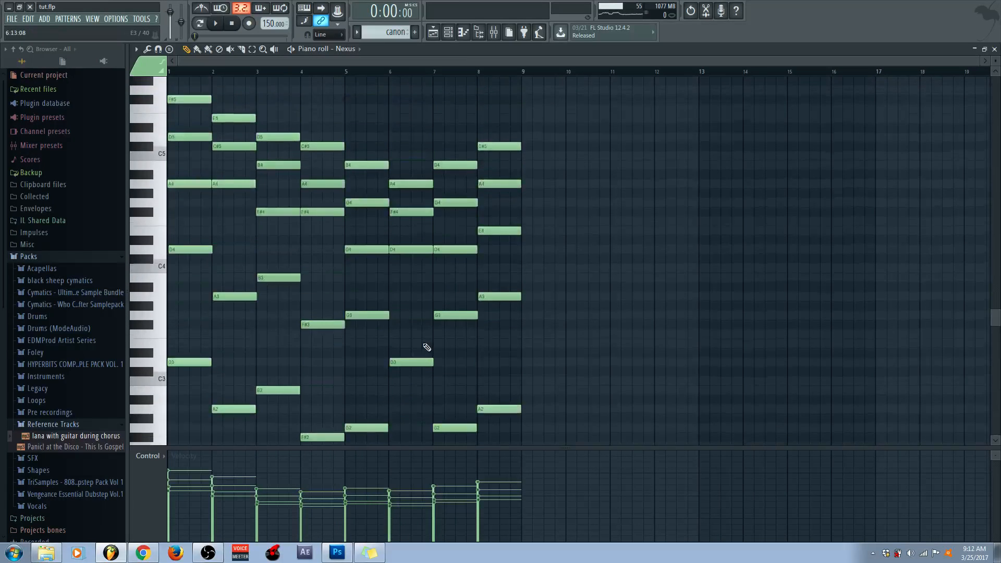
scroll(427, 347, "down", 1)
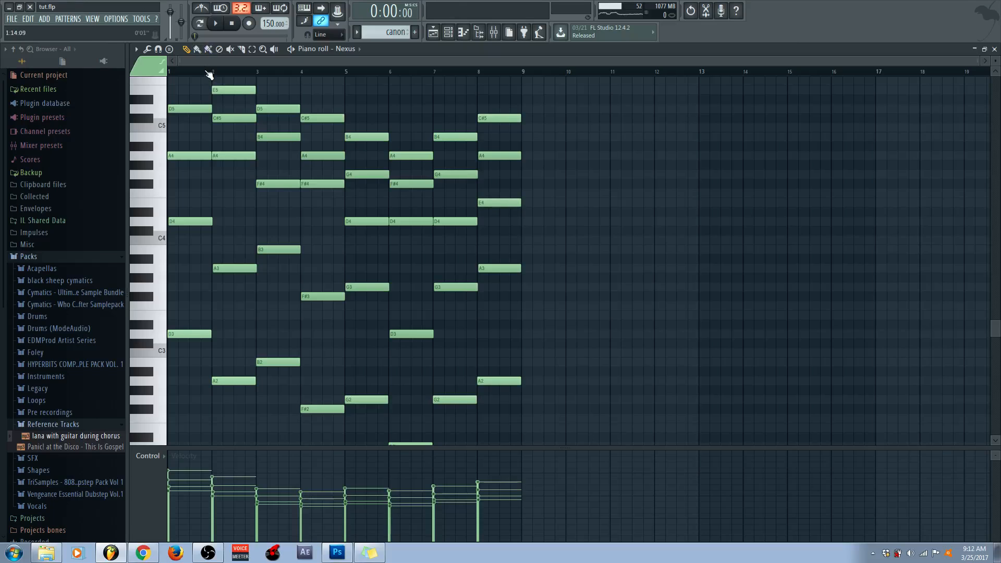
- Examine the note start offsets at the chord changes in bars 1 to 3 of the canon pattern and return to the playlist
scroll(206, 72, "up", 4)
scroll(262, 72, "up", 4)
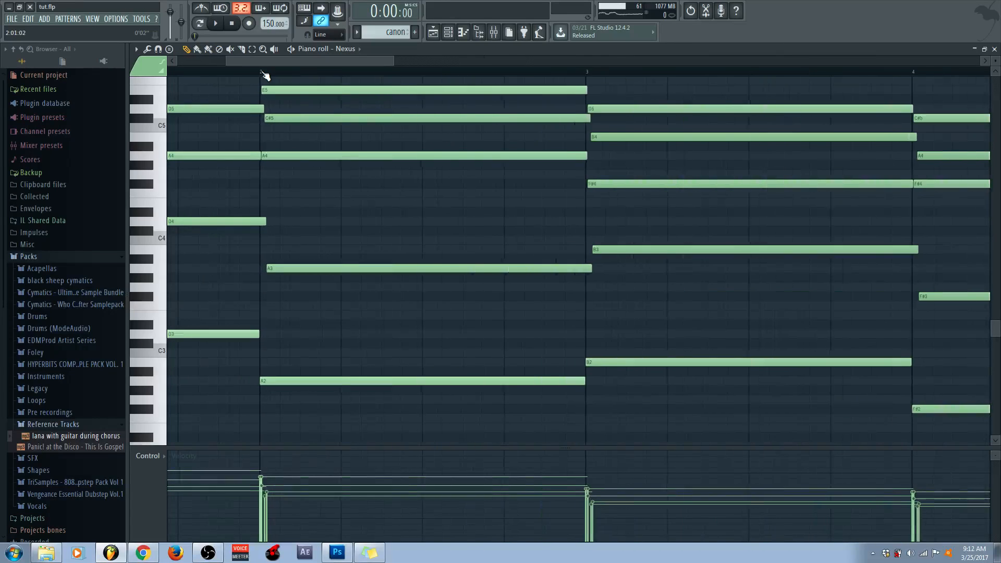
scroll(265, 76, "up", 4)
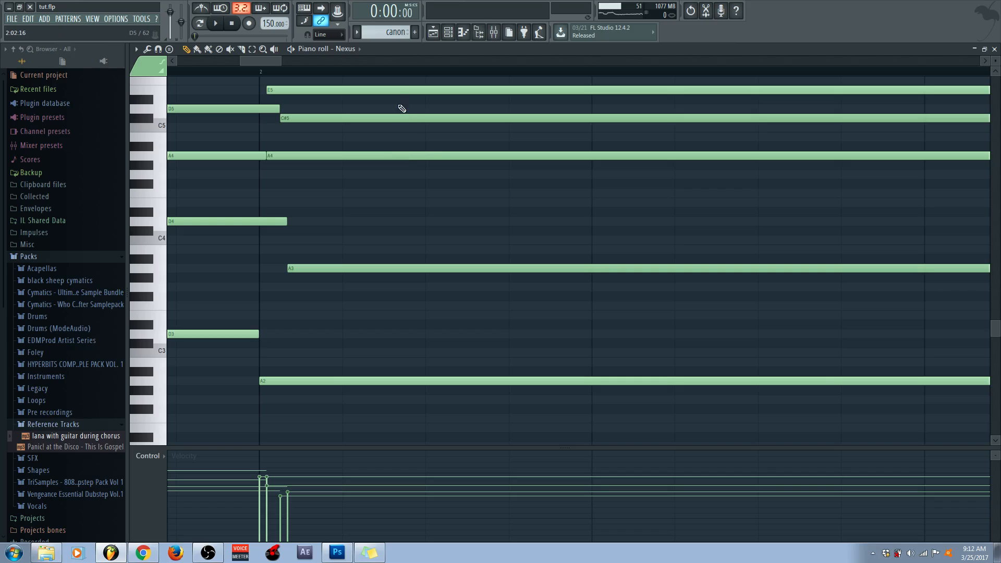
scroll(406, 74, "down", 6)
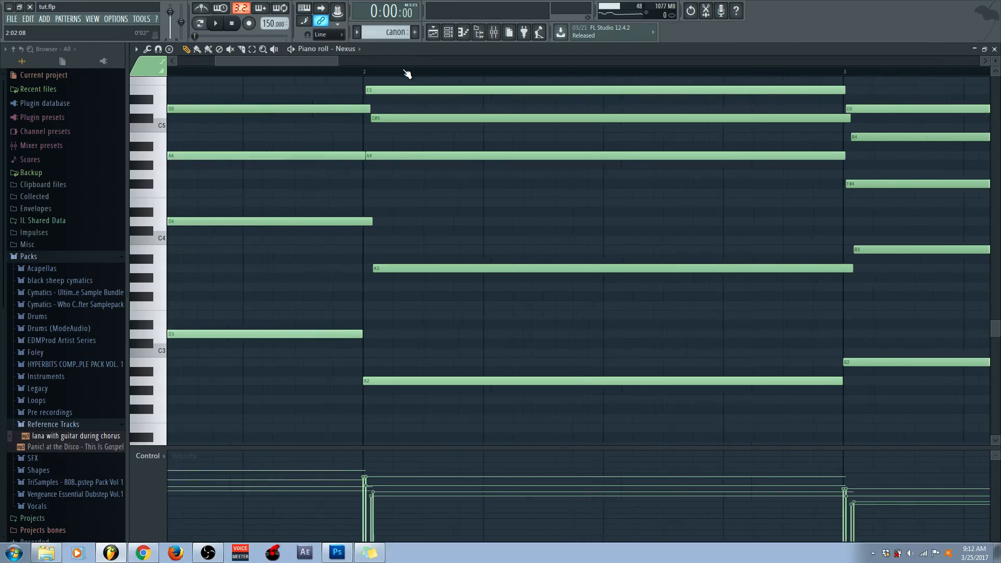
scroll(372, 139, "up", 1)
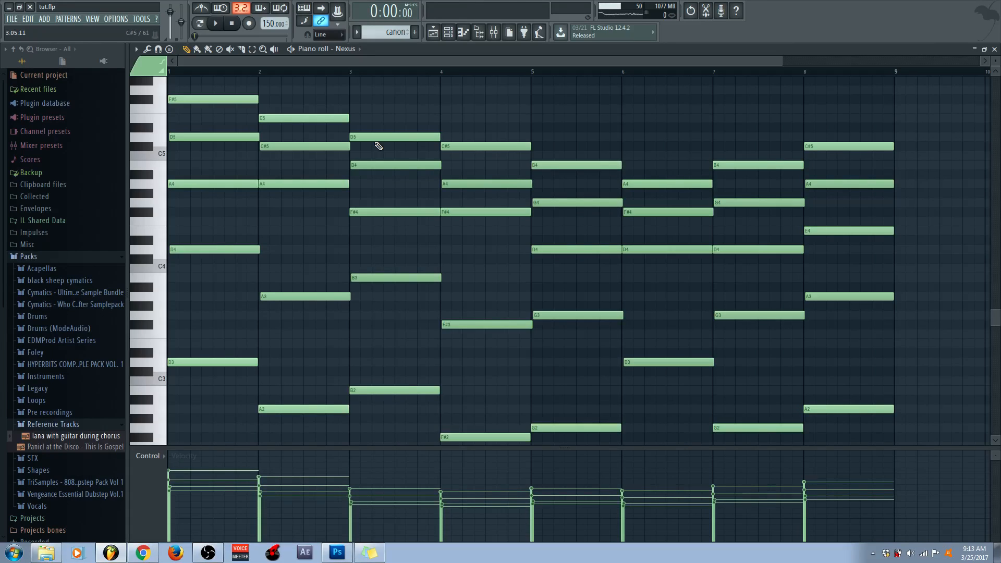
scroll(280, 125, "up", 3)
scroll(279, 126, "up", 5)
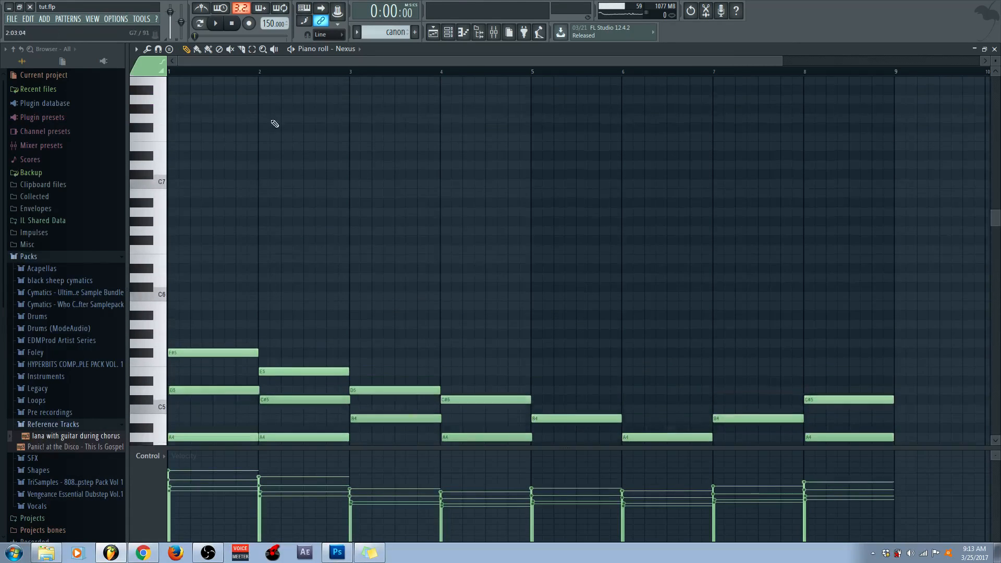
scroll(277, 76, "up", 4)
scroll(277, 75, "up", 2)
scroll(217, 280, "down", 6)
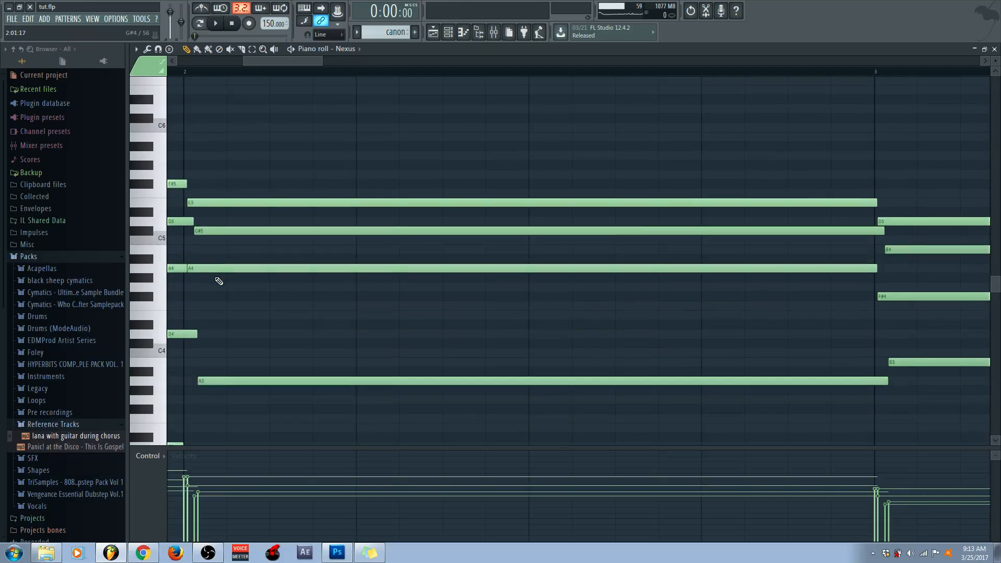
left_click_drag(258, 59, 174, 91)
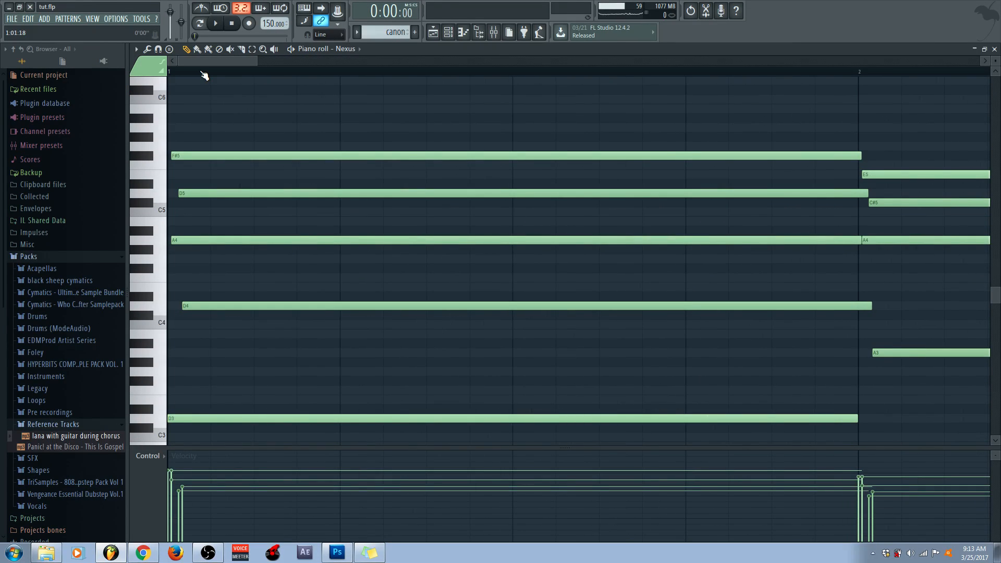
scroll(204, 76, "down", 4)
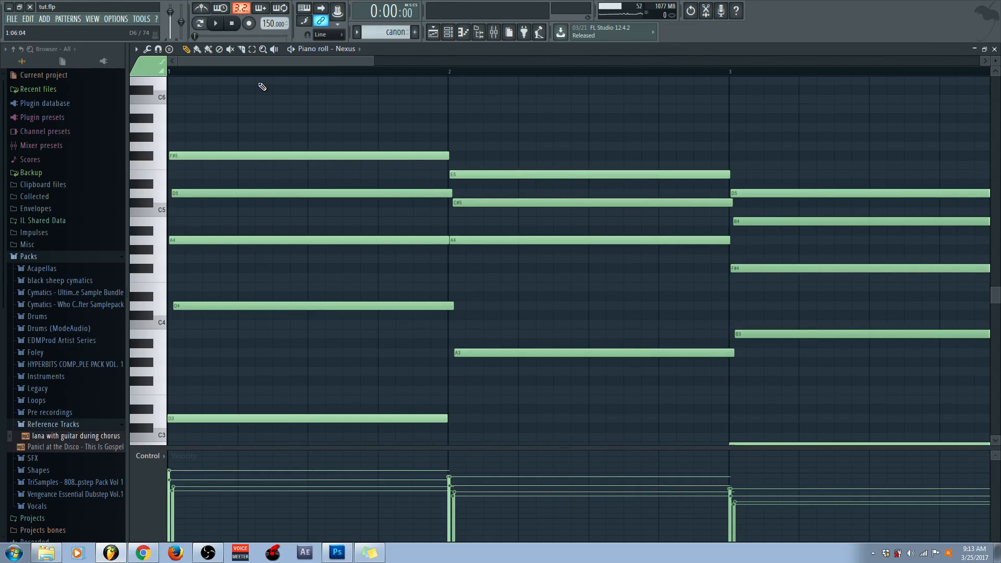
scroll(376, 71, "down", 3)
scroll(348, 169, "down", 4)
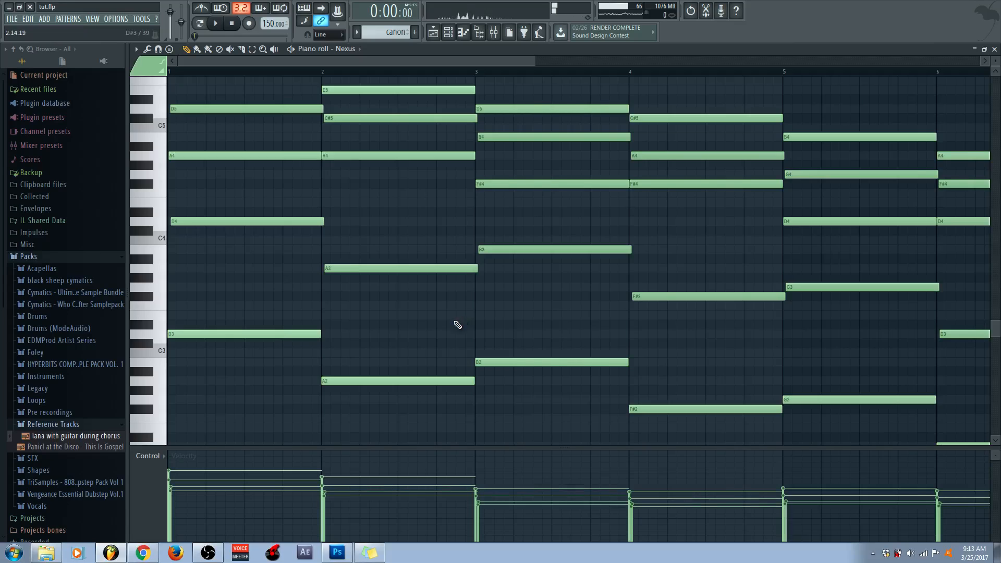
scroll(454, 329, "up", 3)
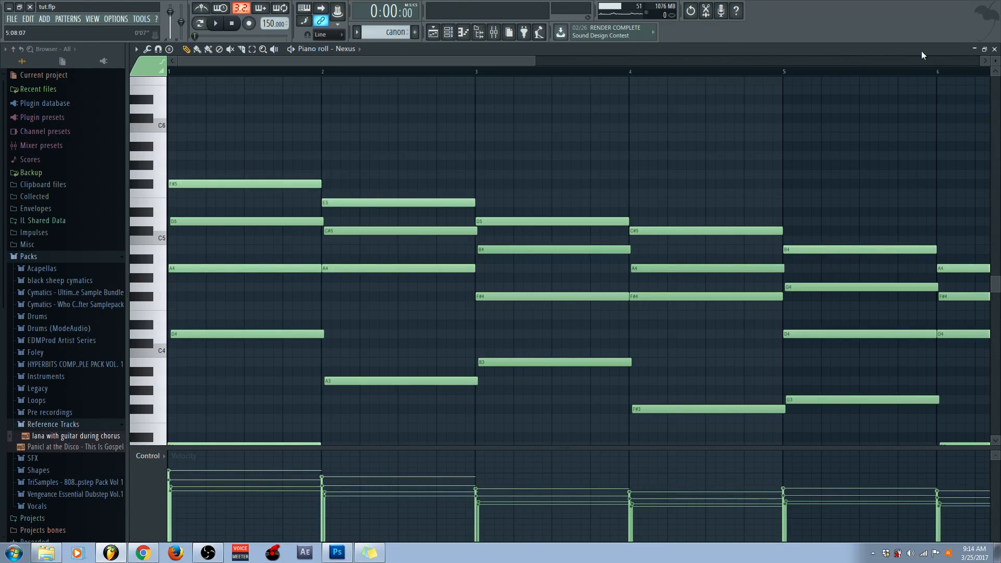
left_click(994, 49)
left_click(449, 55)
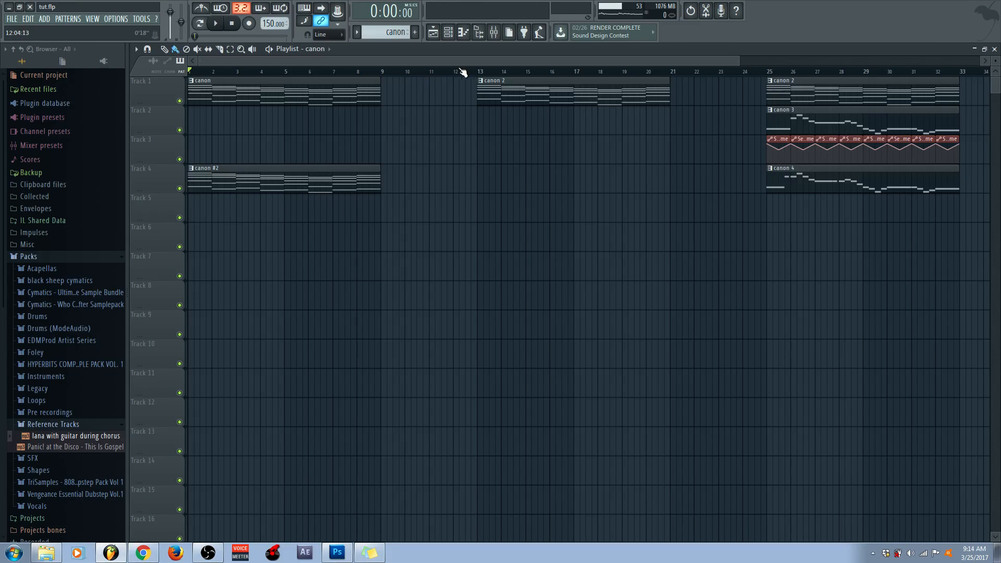
- Set the playlist playback position to bar 13, at the start of the canon 2 clip, and open the Harmor channel's plugin window
left_click(479, 71)
scroll(519, 60, "right", 4)
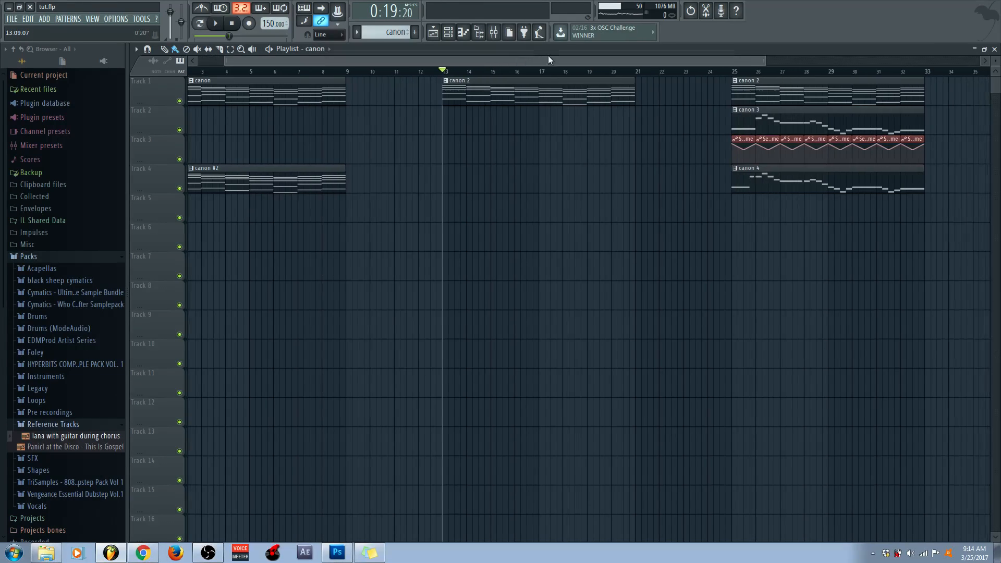
scroll(387, 72, "up", 3)
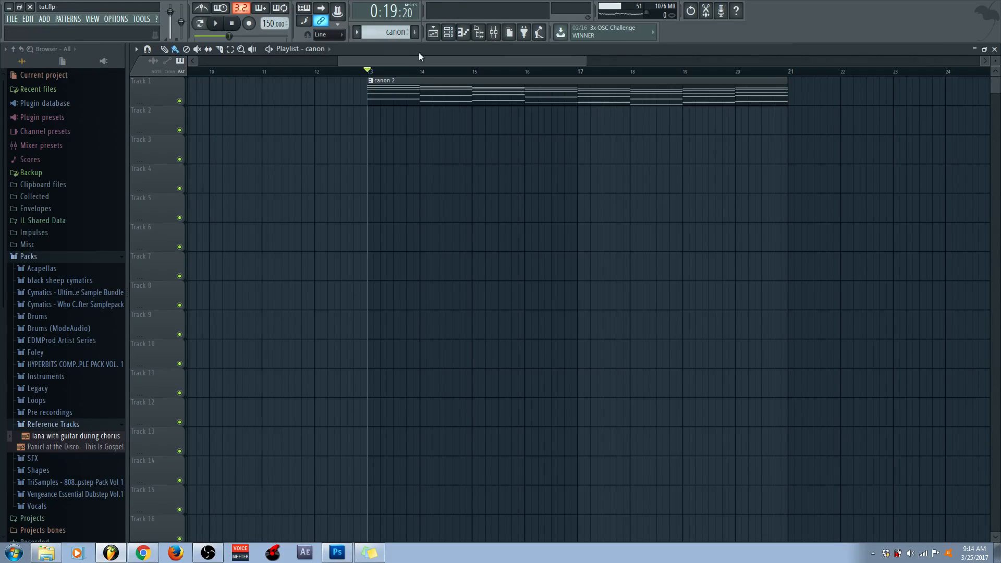
left_click(448, 32)
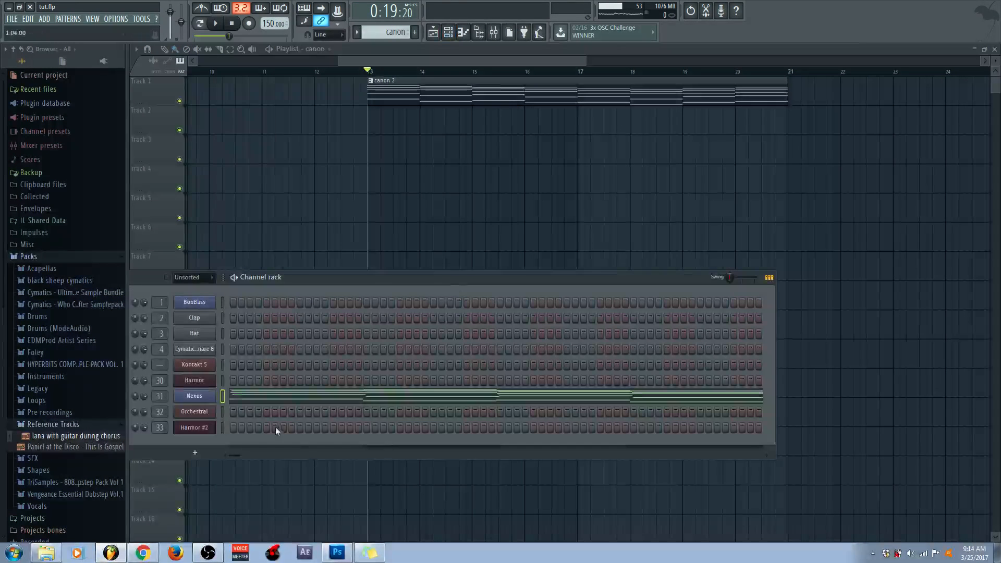
left_click(202, 382)
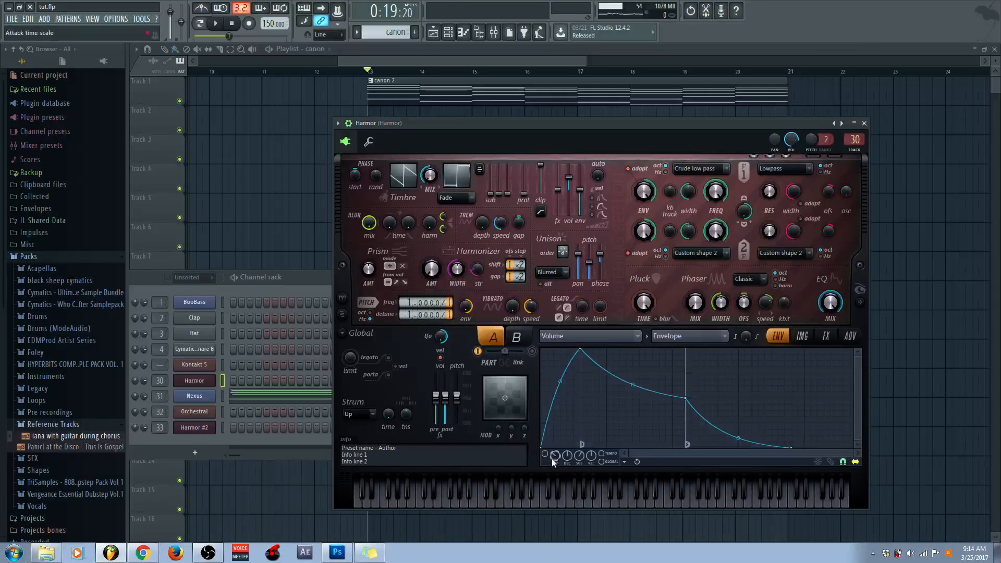
- Listen to the canon 2 clip from bar 13 with Harmor open and stop playback
left_click(215, 25)
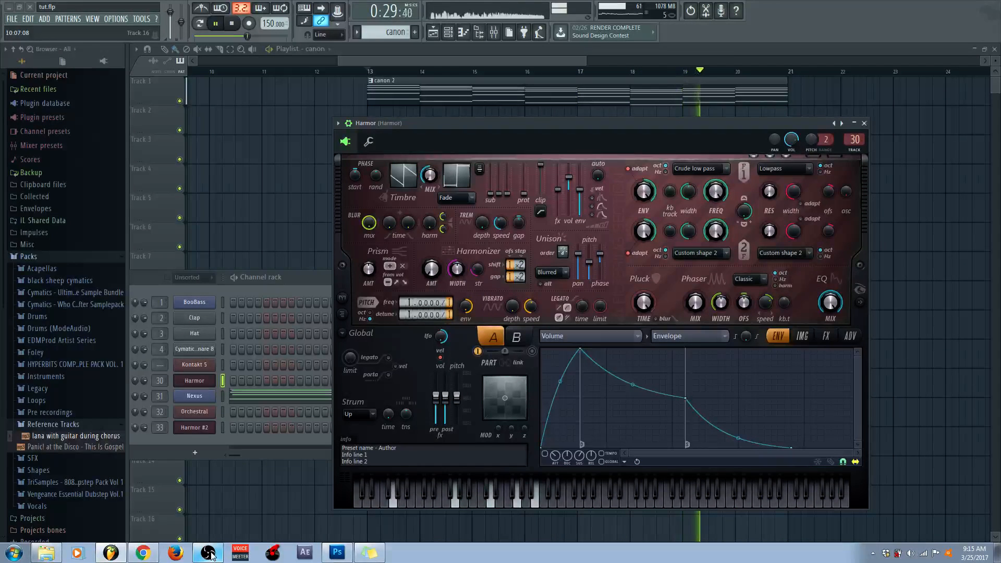
left_click(244, 24)
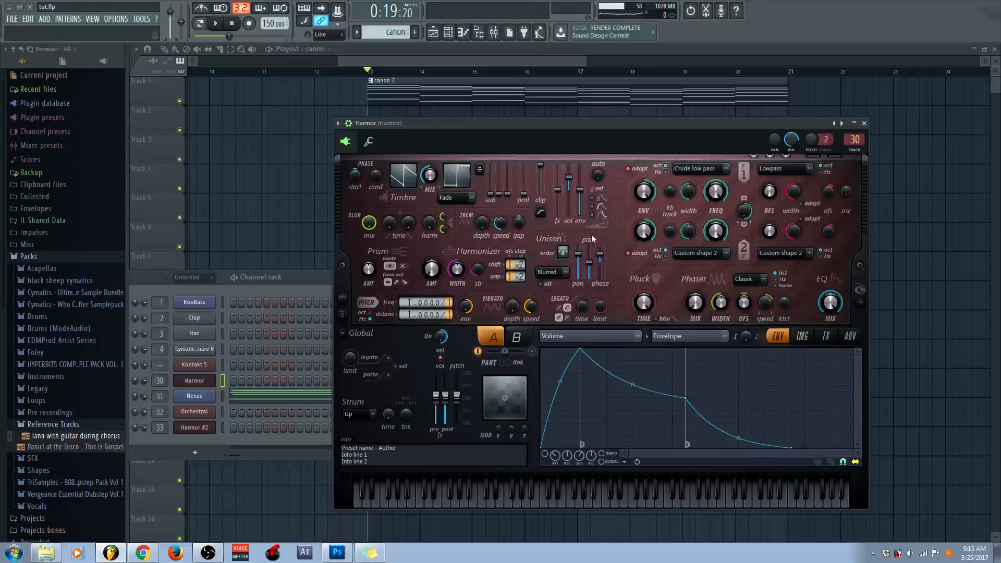
- Enable the volume envelope for part A in Harmor
left_click(547, 456)
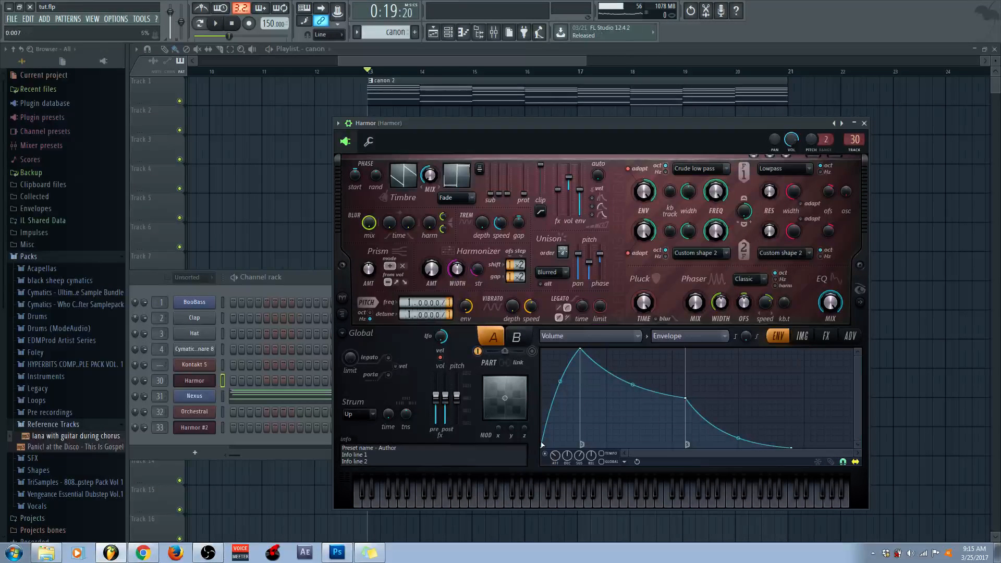
- Listen to the canon 2 clip from bar 13 with Harmor's volume envelope enabled and stop playback
left_click(216, 23)
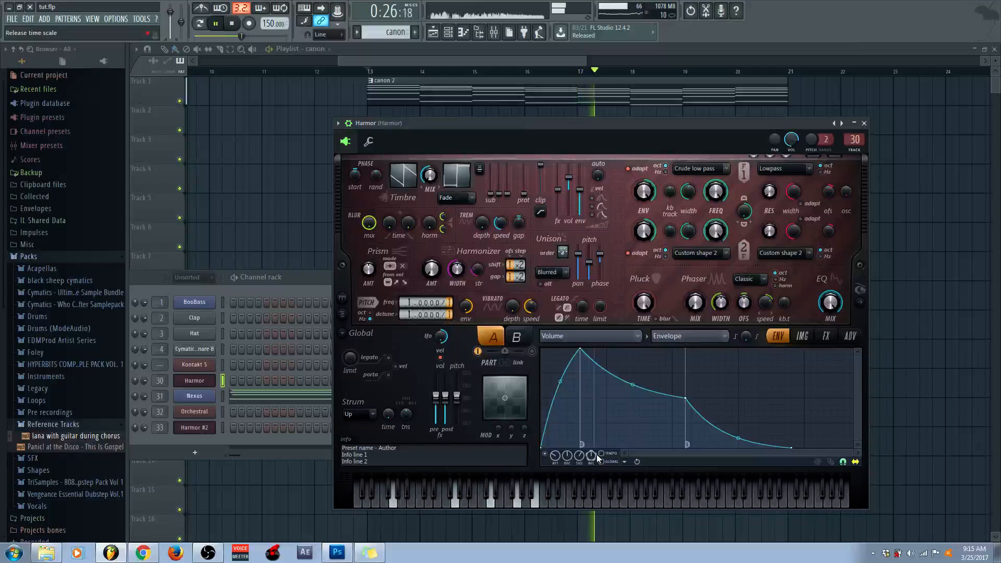
mouse_move(579, 456)
left_mouse_down()
mouse_move(580, 437)
mouse_move(579, 456)
left_mouse_up()
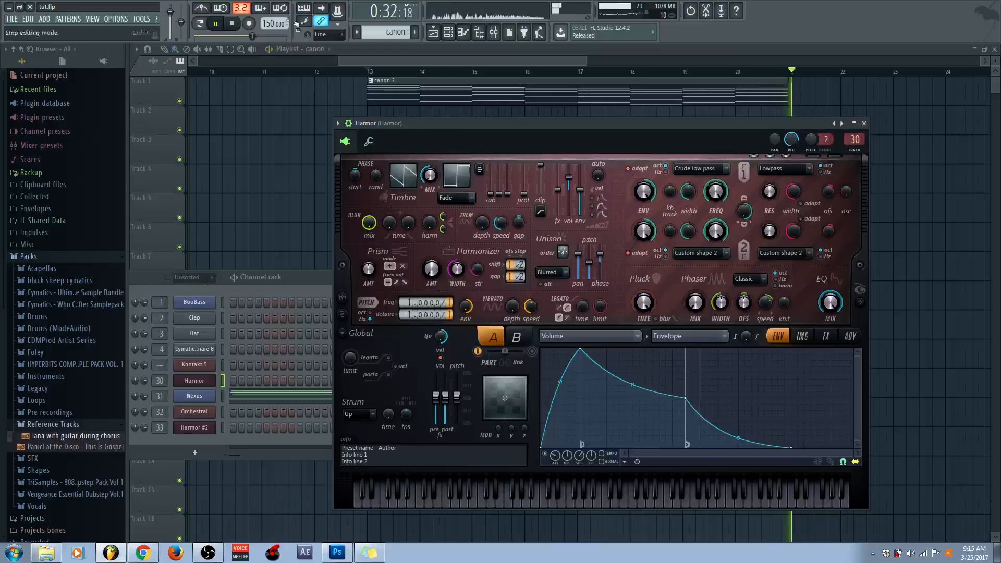
key("space")
left_click_drag(581, 456, 581, 459)
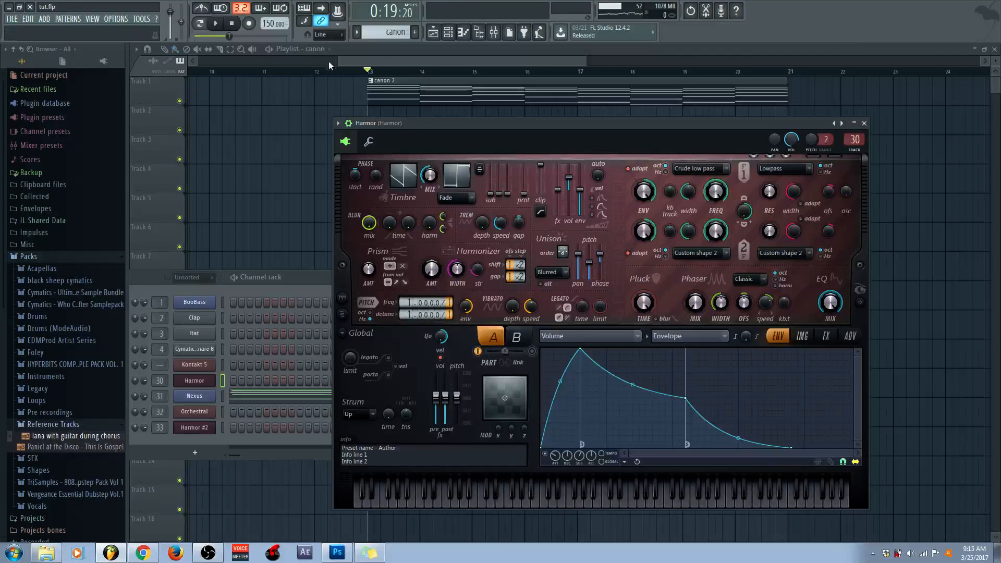
- Set the playback position to bar 25 and solo Track 2 with the canon 3 clip, keeping Track 3's volume automation muted
left_click_drag(387, 58, 549, 58)
left_click(491, 72)
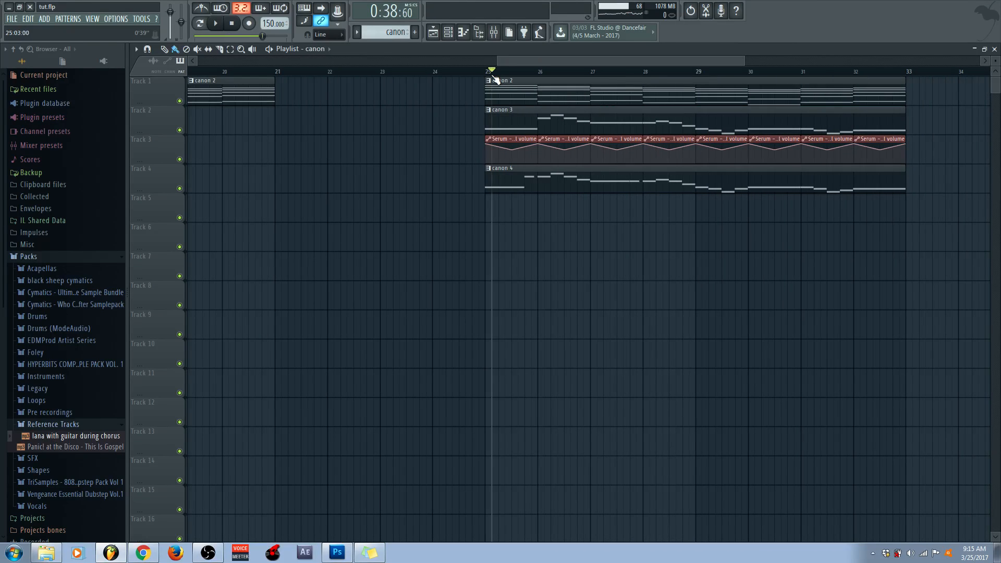
scroll(491, 73, "down", 2)
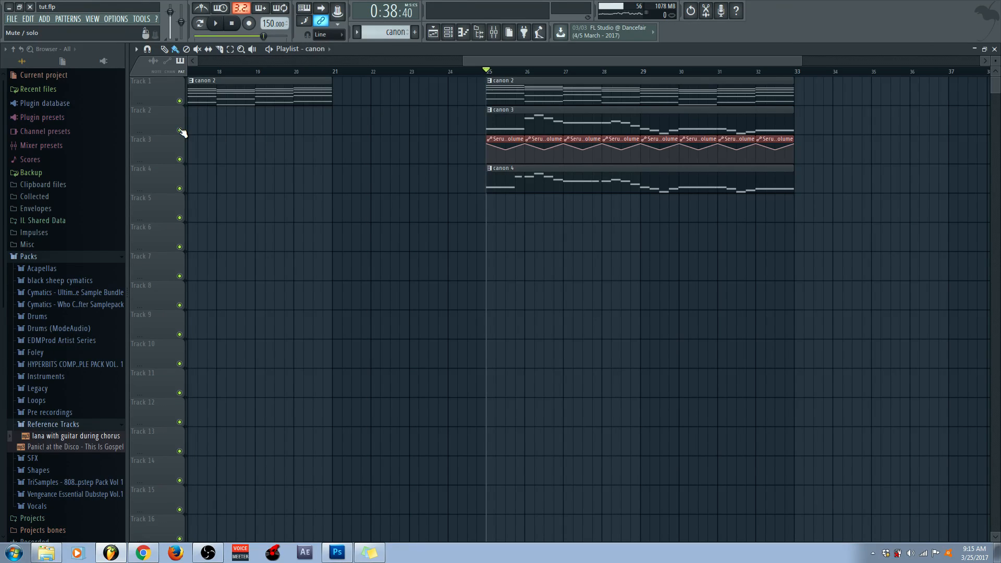
left_click(180, 131, "ctrl")
left_click(180, 160)
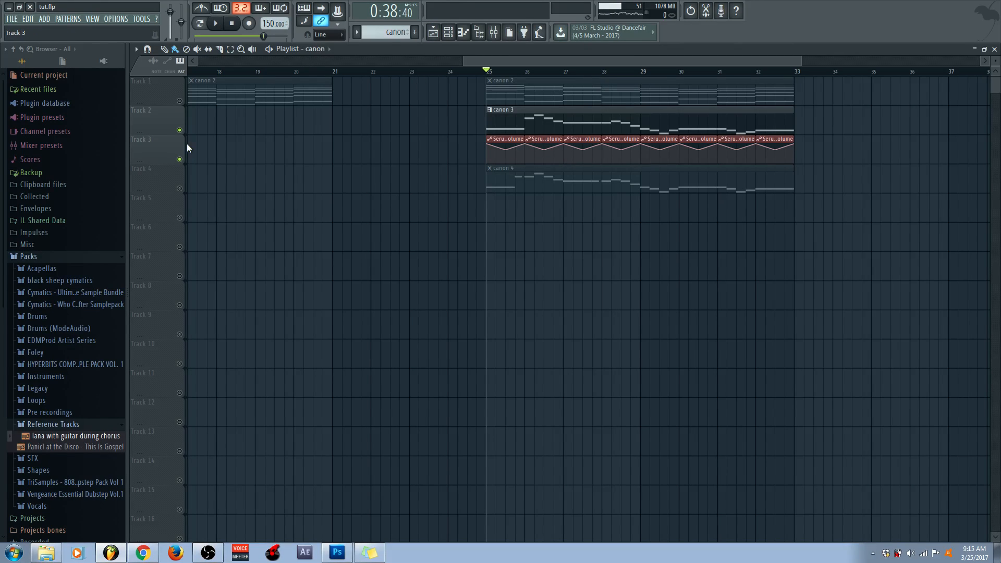
left_click(180, 160)
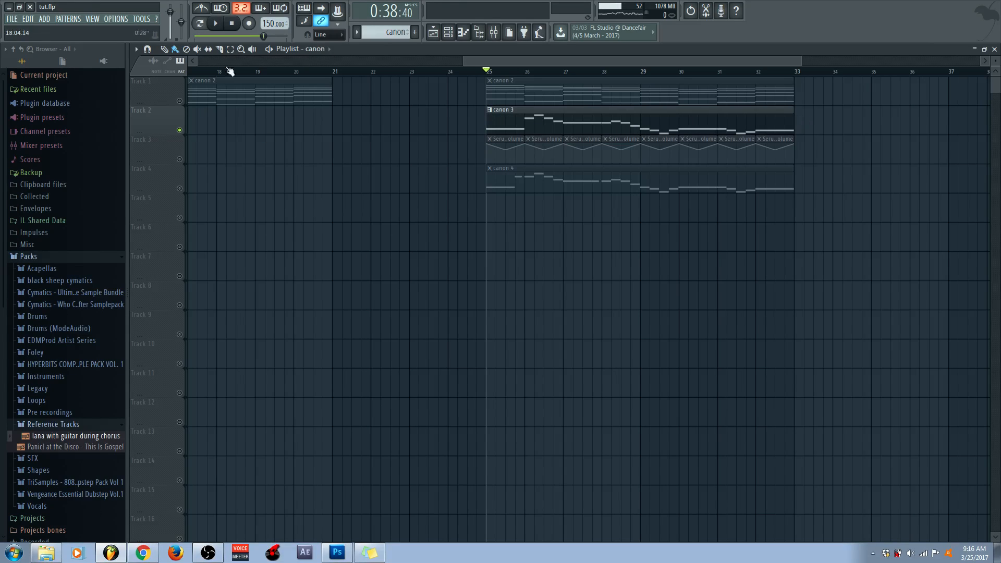
- Listen to the soloed canon 3 clip from bar 25 without volume automation and stop playback
left_click(216, 24)
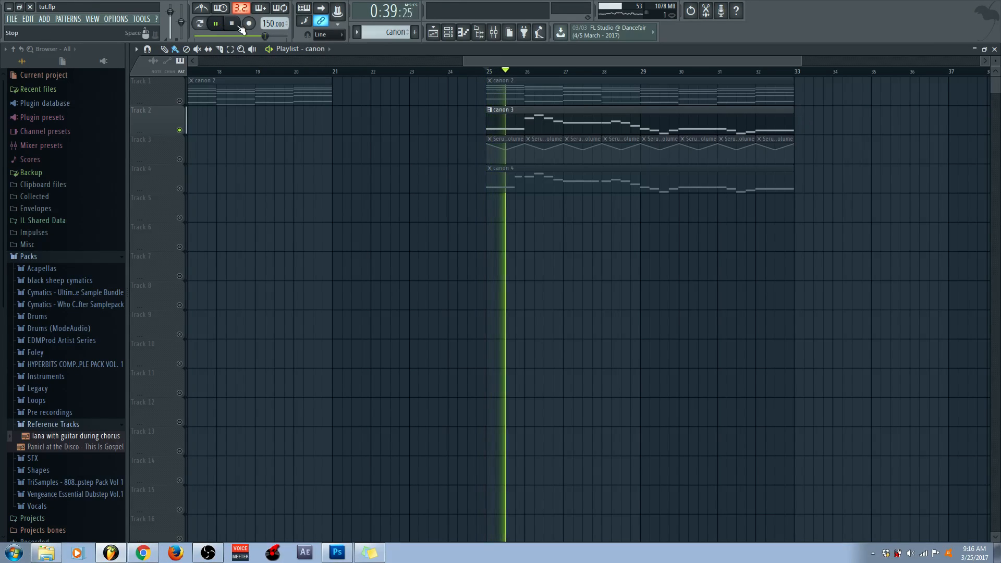
left_click(232, 23)
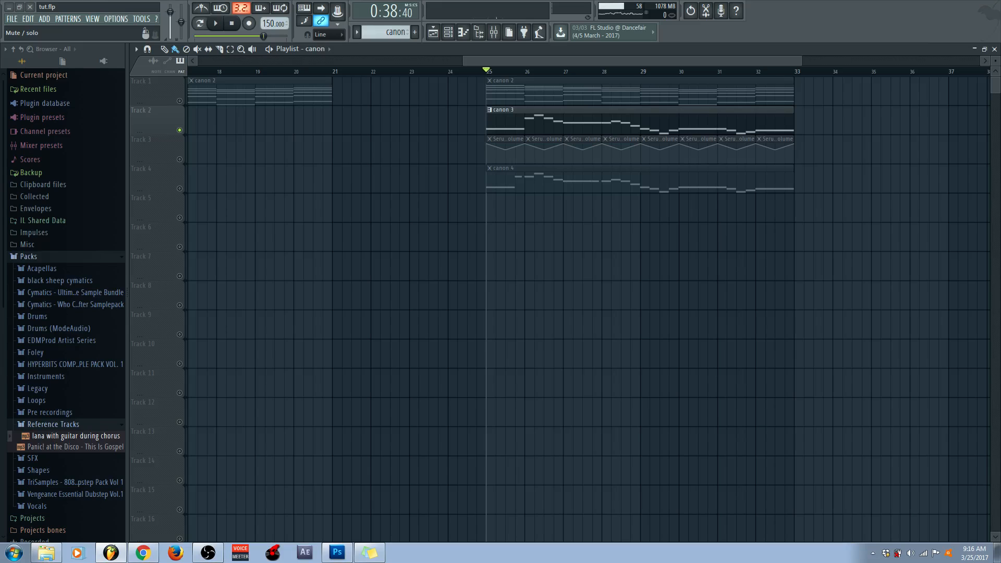
left_click(216, 24)
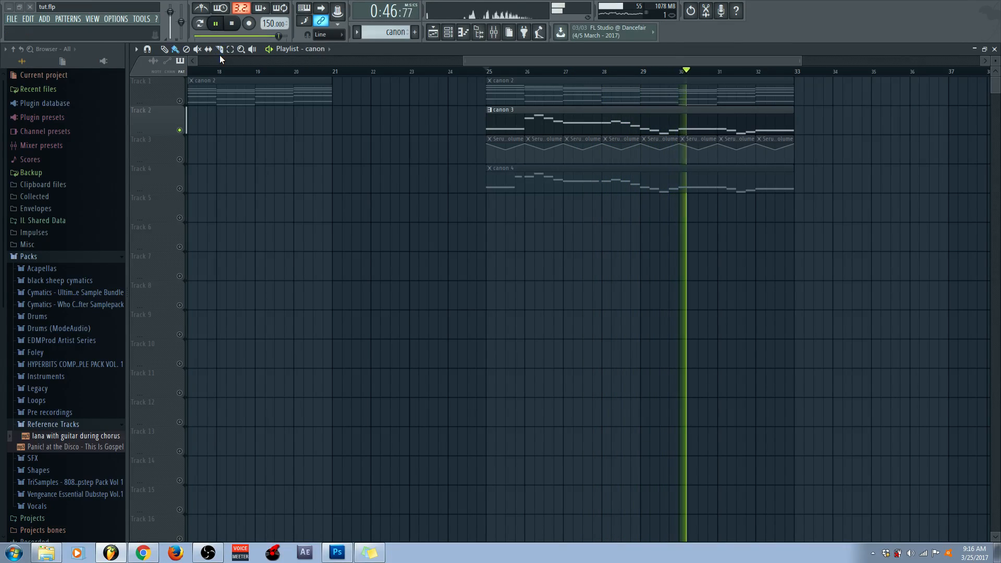
left_click(231, 31)
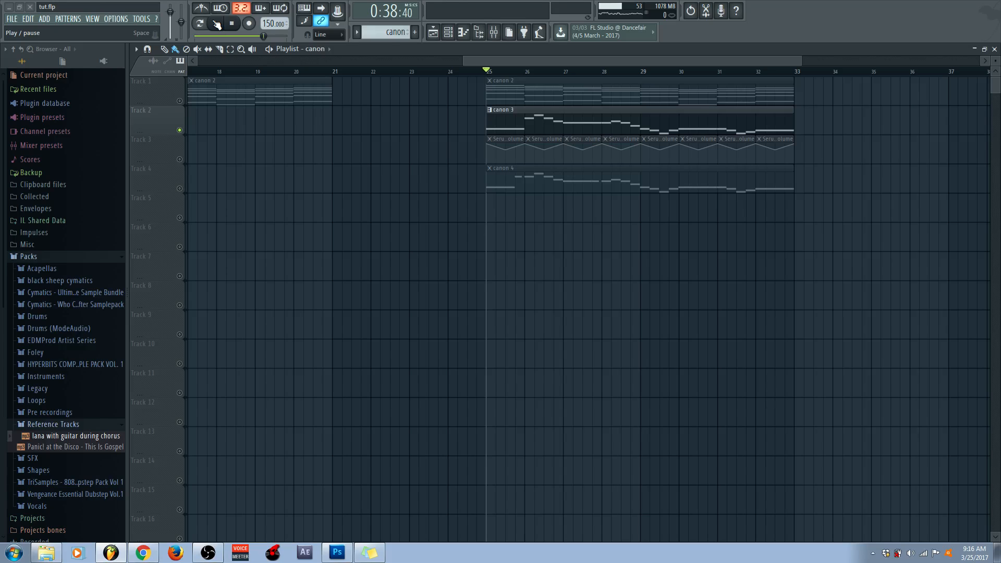
left_click(217, 24)
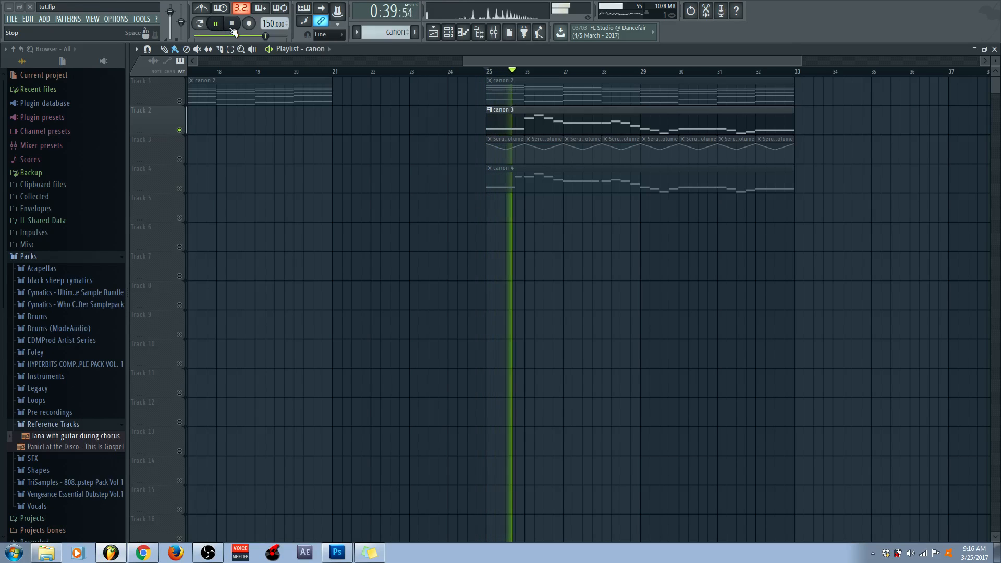
left_click(232, 26)
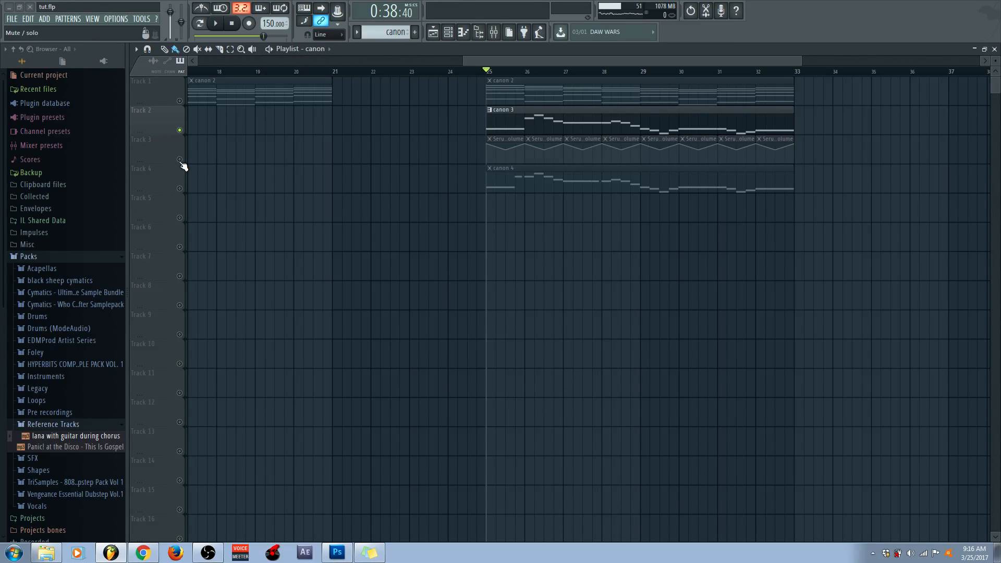
- Unmute Track 3's volume automation clips, open the Orchestral channel's plugin window and move it clear of the playlist clips
left_click(180, 160)
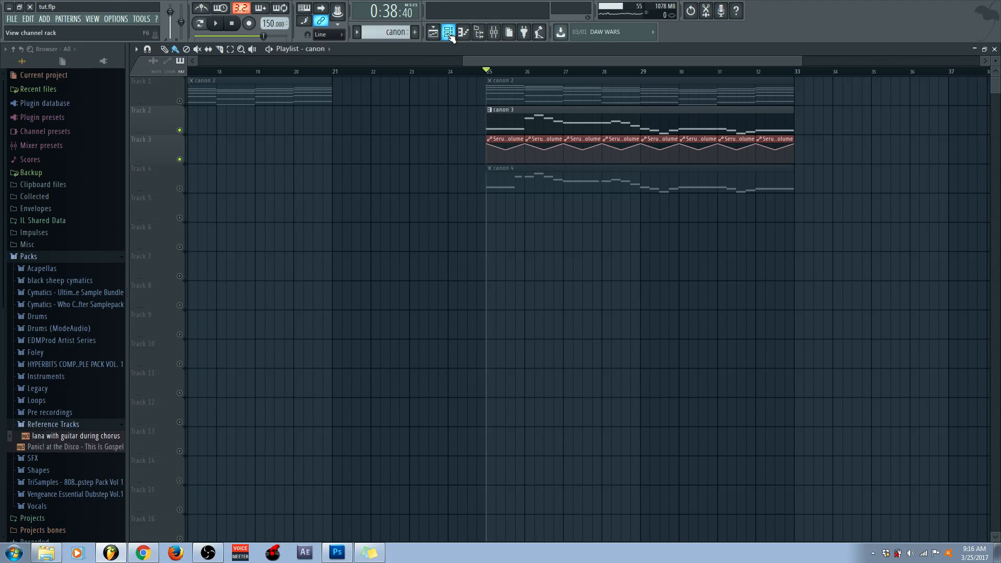
left_click(449, 33)
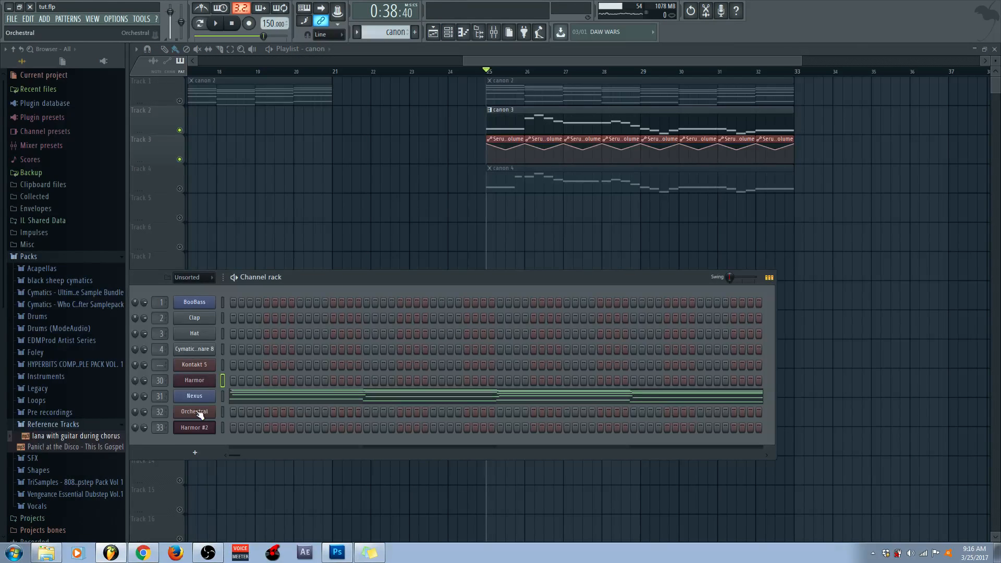
left_click(198, 412)
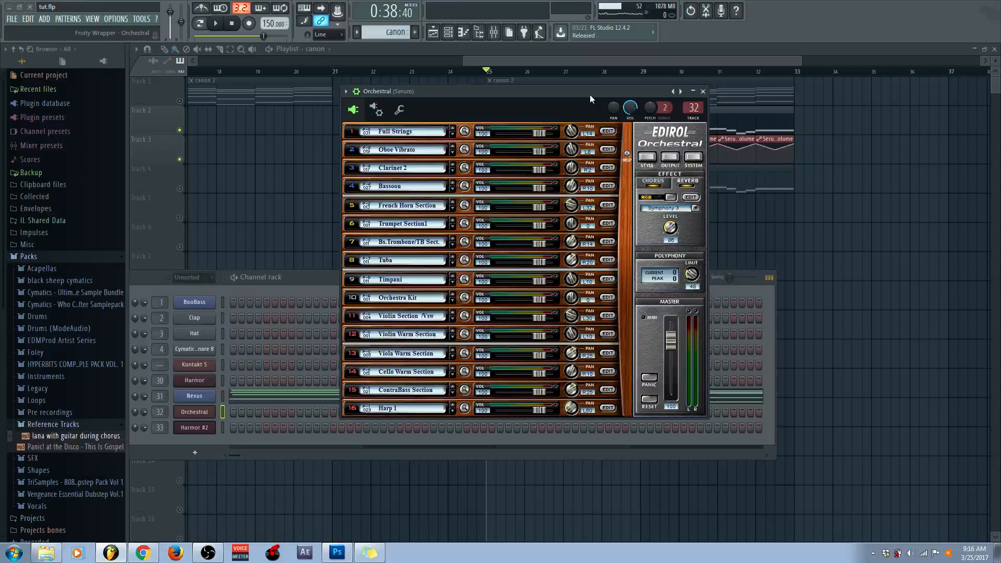
left_click_drag(591, 98, 513, 203)
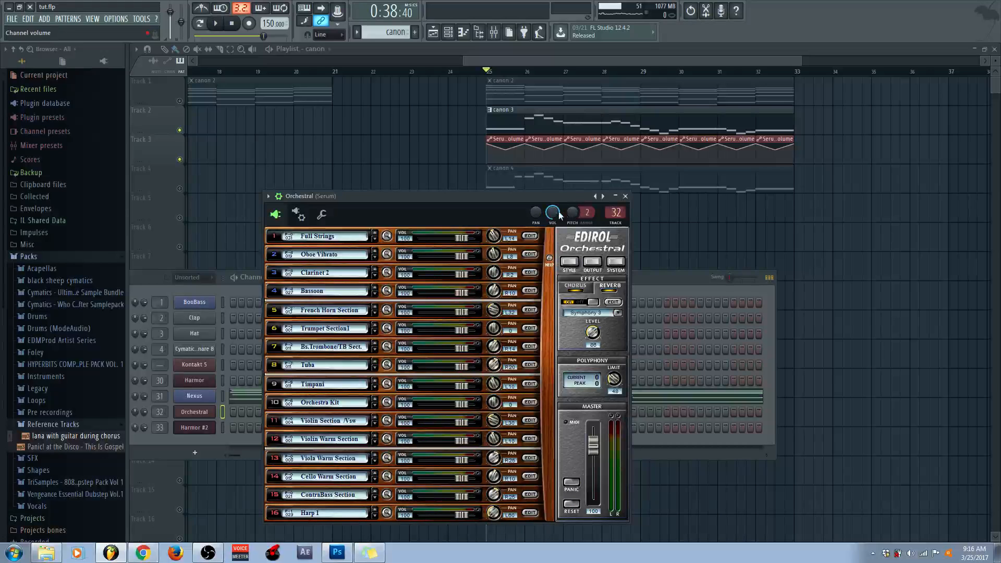
- Play the canon 3 clip with its volume automation, replay it while muting and unmuting Track 3 to compare, and stop playback
left_click(216, 25)
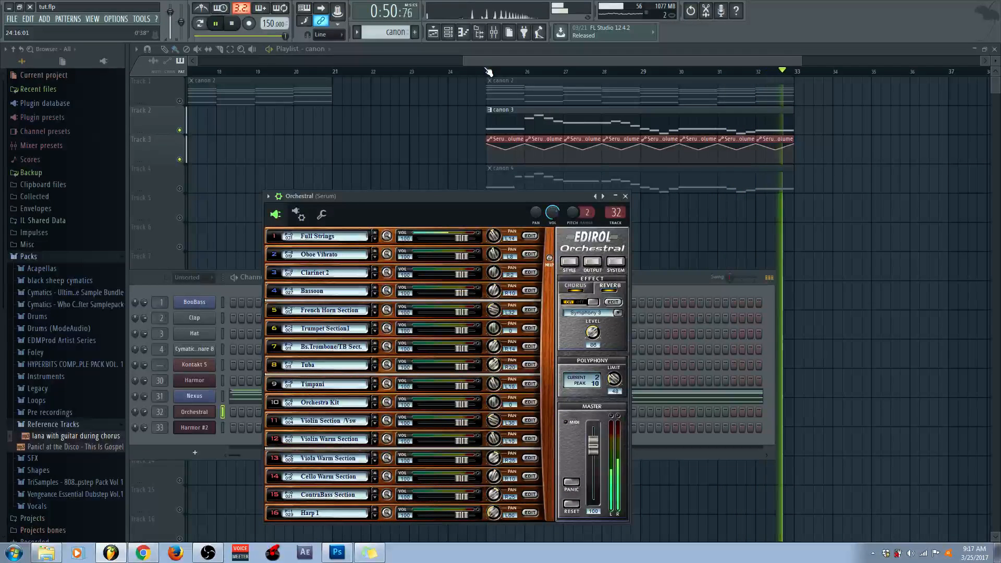
left_click(438, 72)
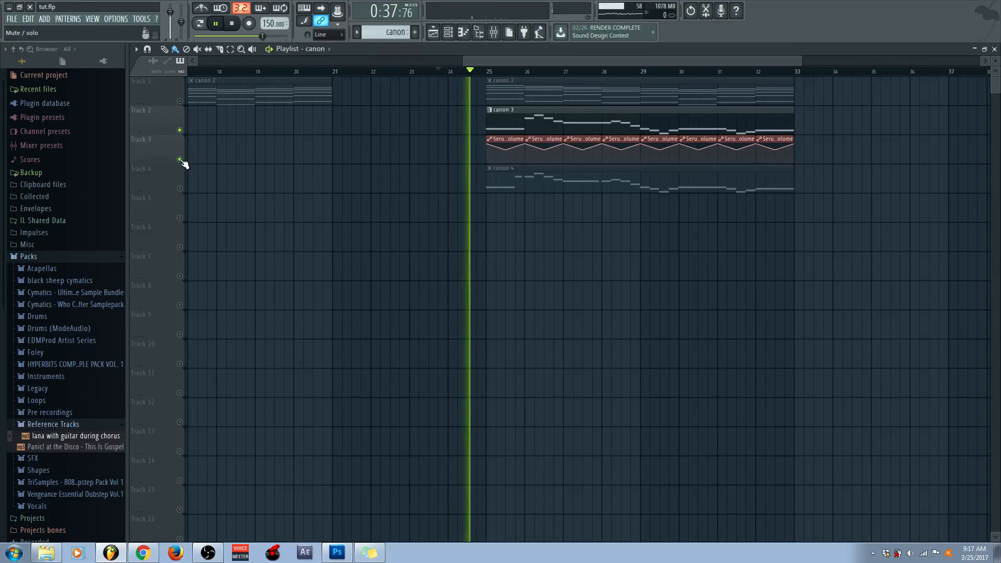
left_click(180, 160)
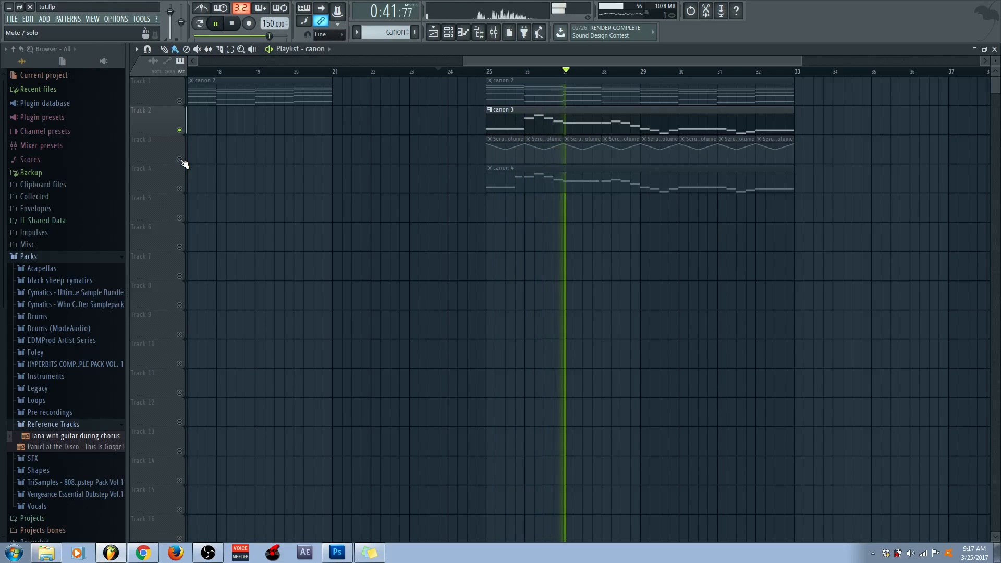
left_click(180, 160)
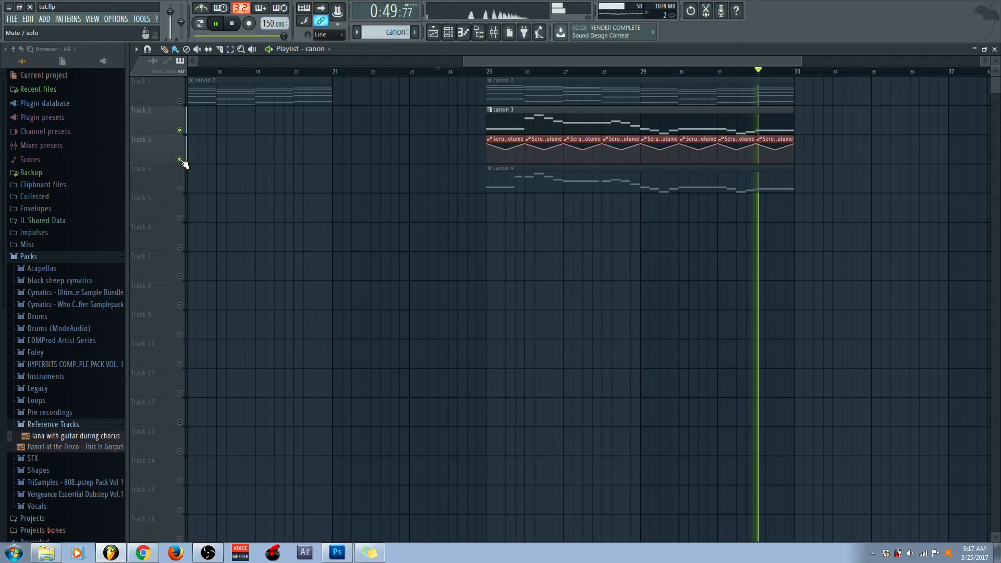
left_click(234, 24)
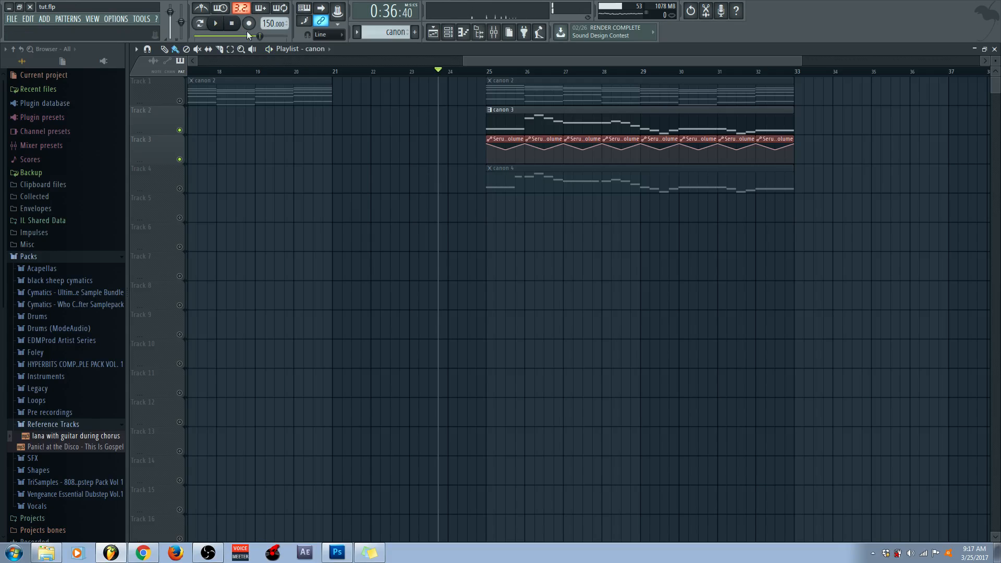
- Unmute all playlist tracks and set the playback position to bar 25
right_click(180, 160)
right_click(179, 159)
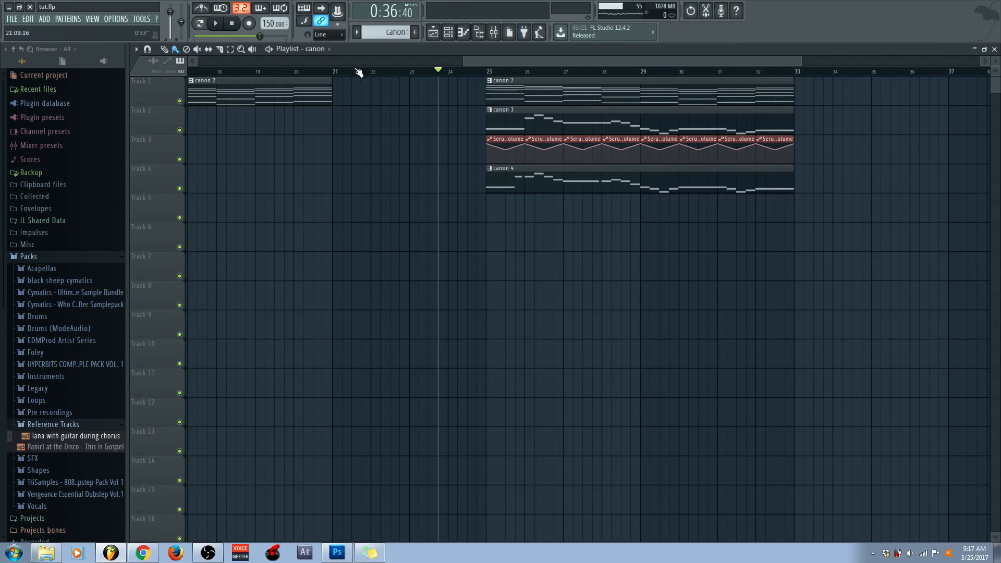
left_click_drag(566, 60, 525, 61)
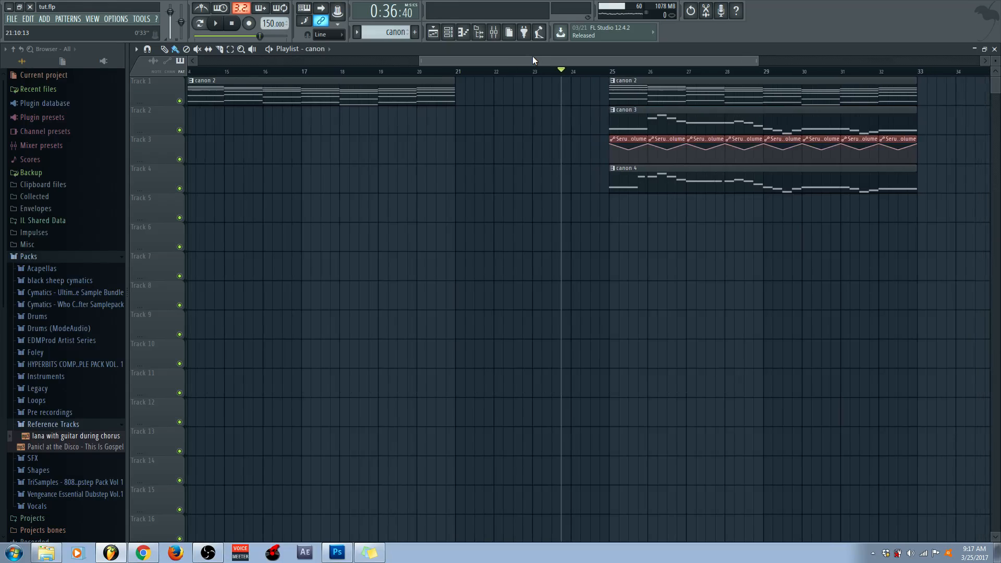
left_click(582, 72)
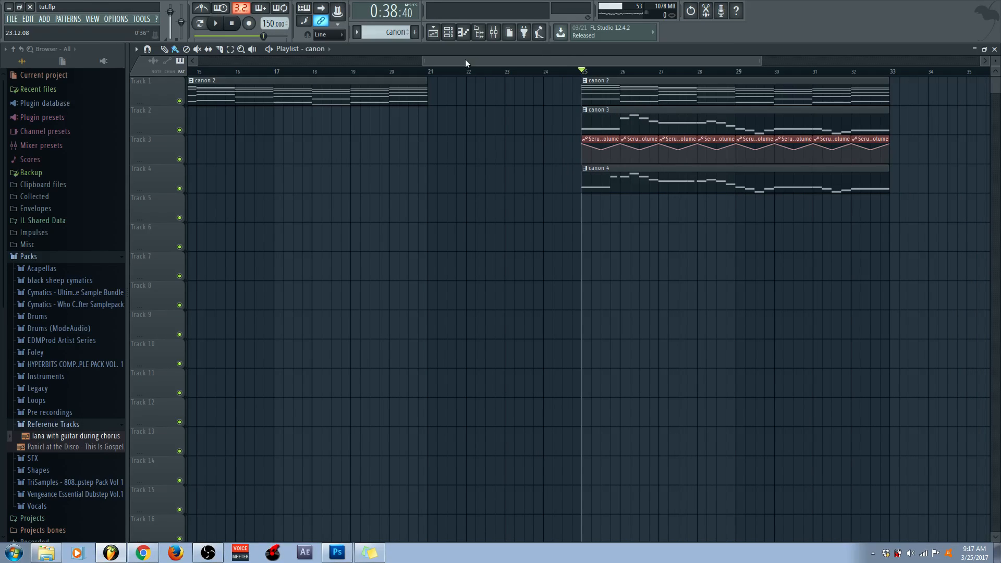
- Review the canon clips across the whole playlist, place the playback position at bar 13 and open the Harmor channel's plugin window
scroll(458, 74, "down", 3)
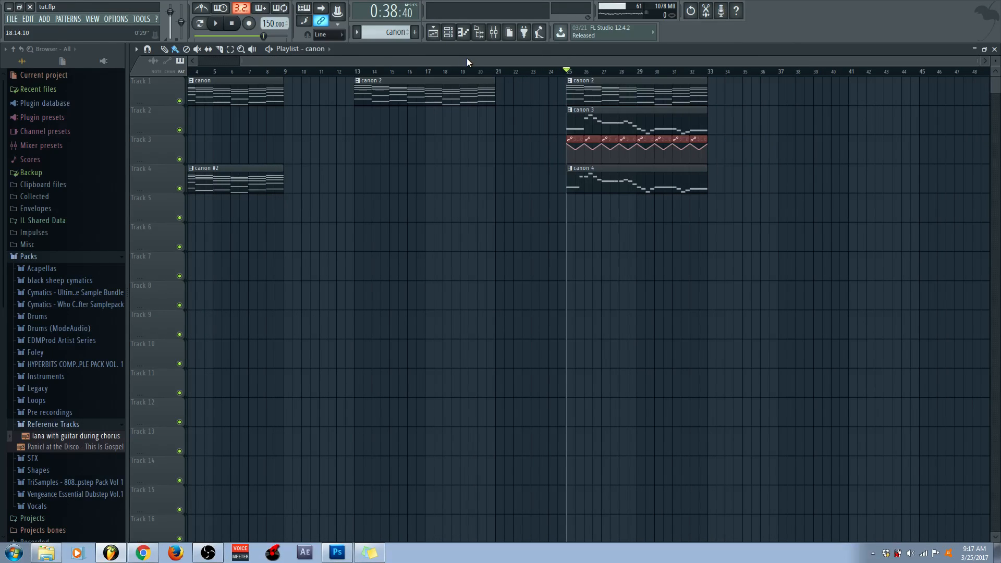
left_click_drag(350, 62, 233, 74)
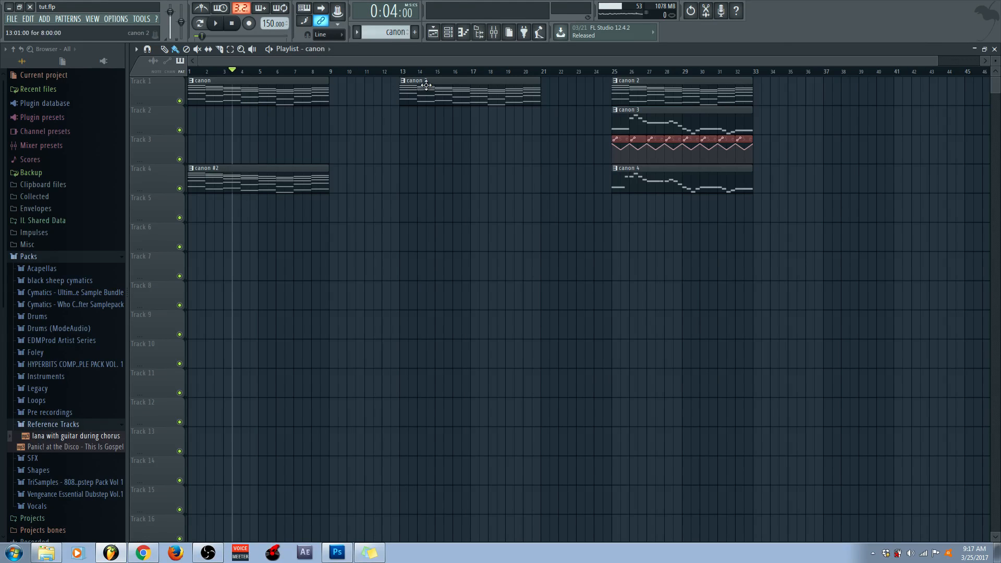
left_click(406, 71)
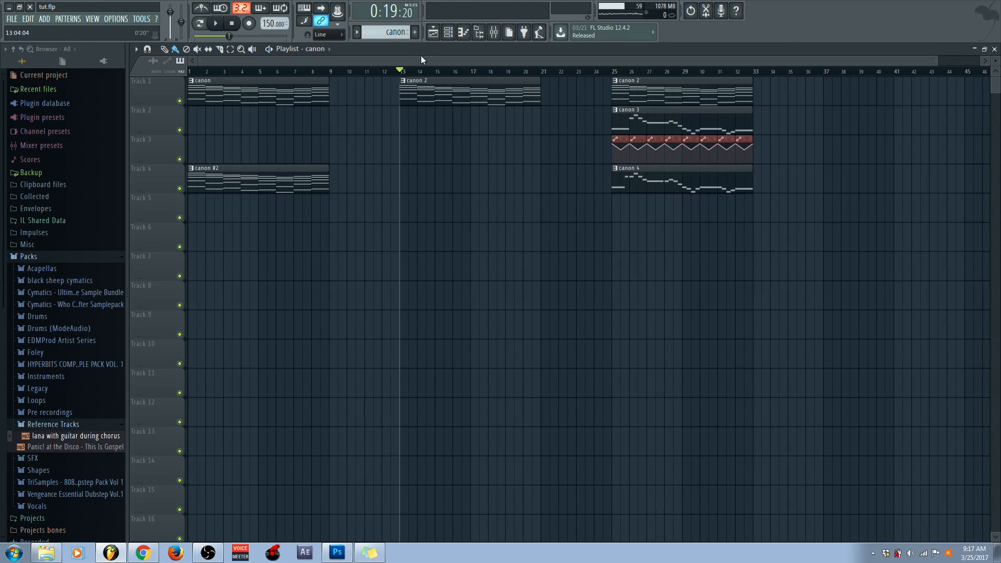
left_click(448, 33)
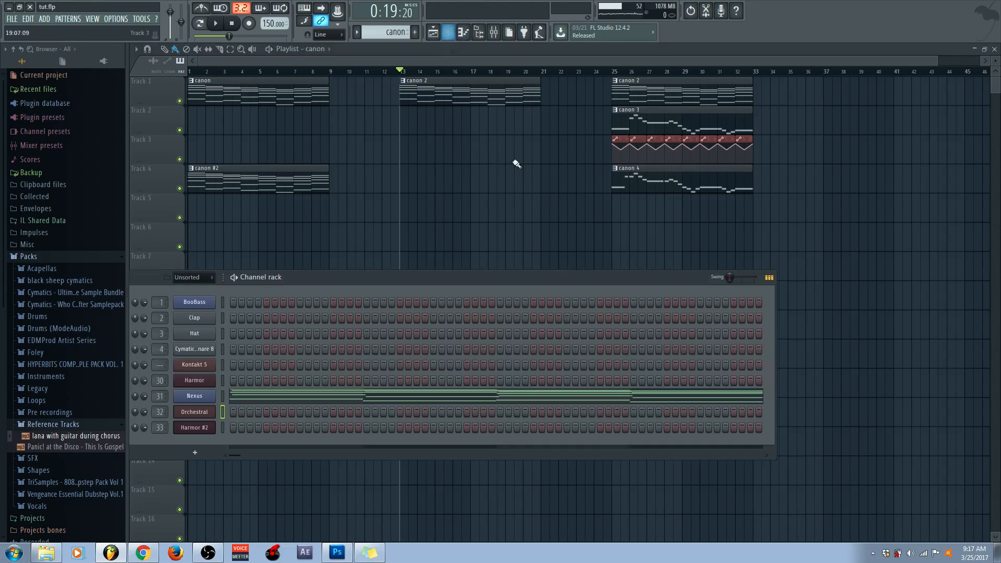
left_click(196, 384)
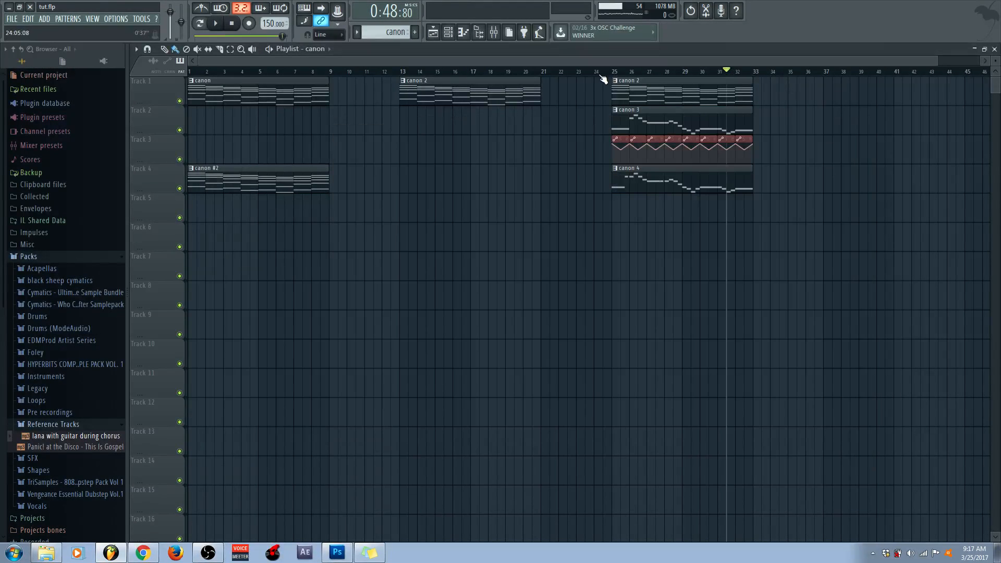
- Return the playback position to bar 25, at the start of the stacked canon 2, canon 3 and canon 4 clips
left_click(603, 73)
left_click(613, 73)
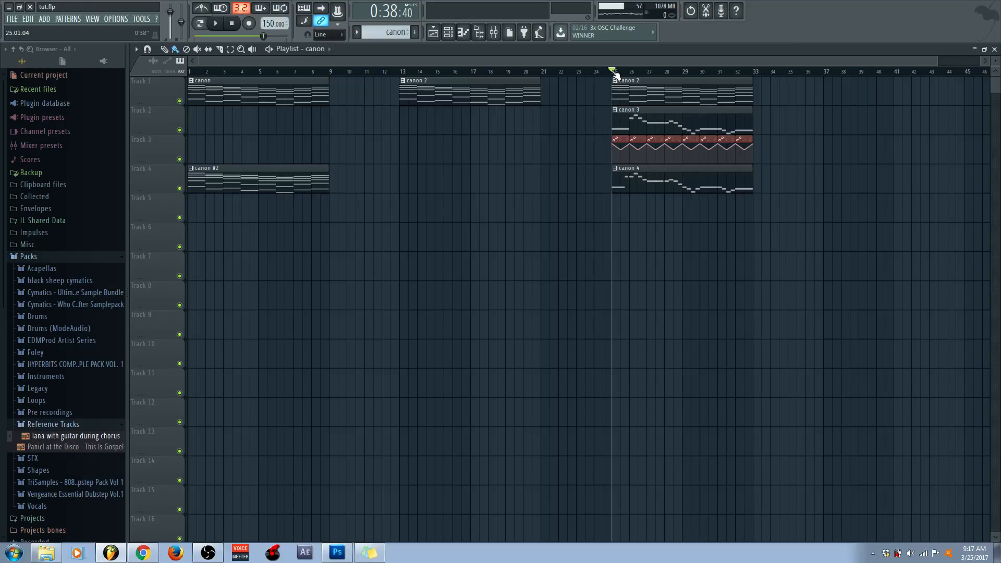
scroll(614, 73, "up", 3)
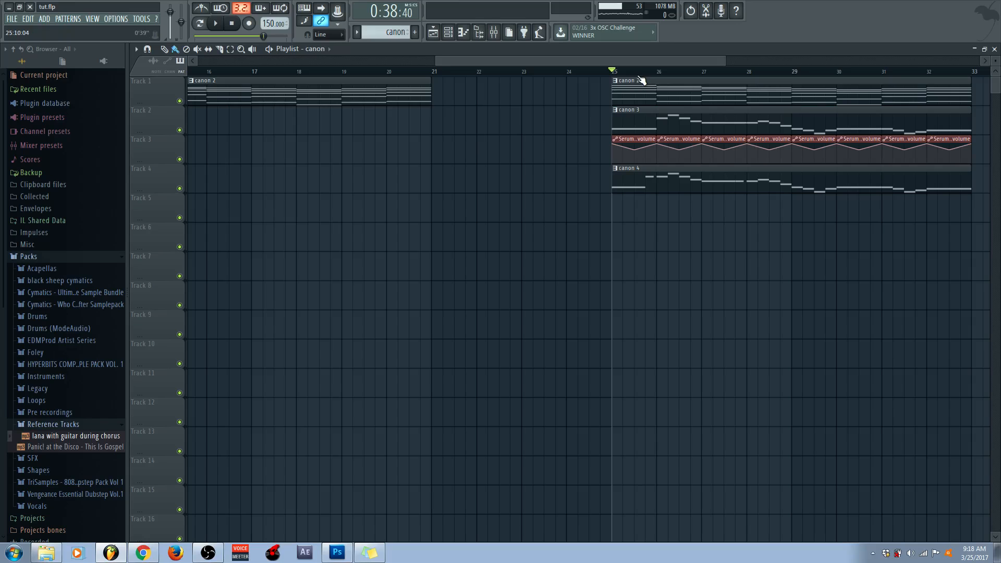
scroll(639, 78, "down", 2)
left_click_drag(643, 62, 676, 60)
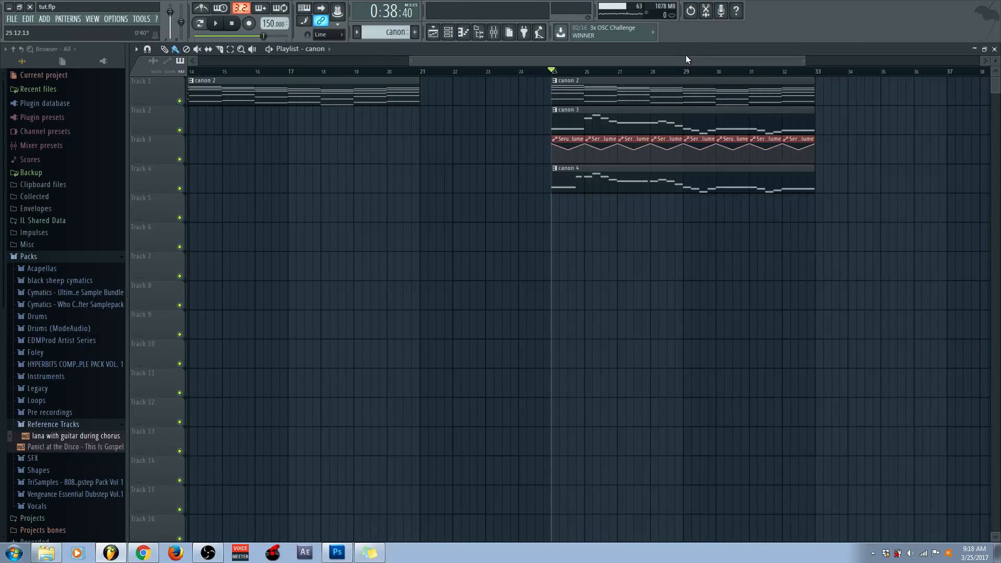
- Show the mixer with the Harmor track's effect slots and open the mixer options
left_click_drag(1000, 49, 403, 211)
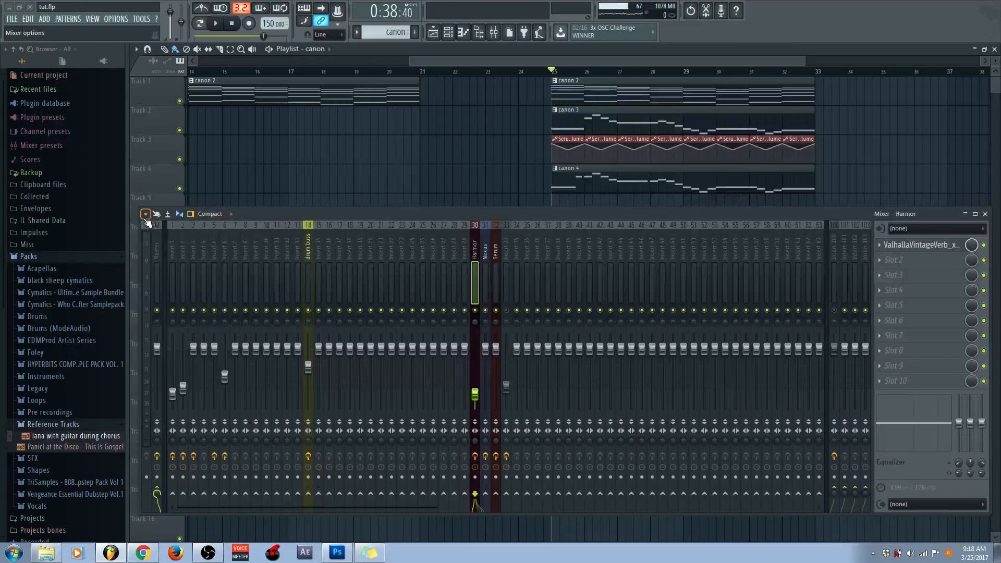
left_click(145, 214)
left_click(203, 276)
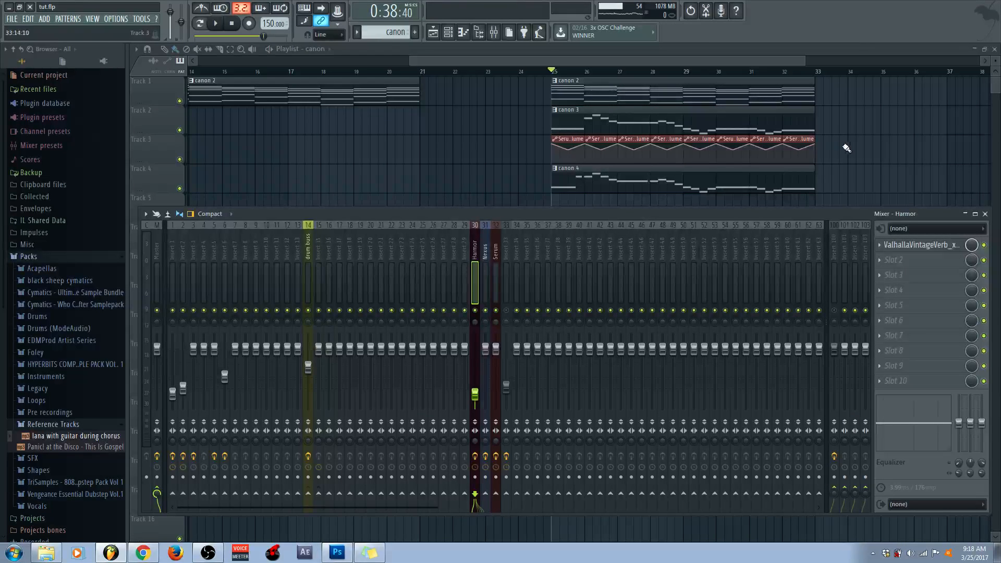
- Bypass the ValhallaVintageVerb effect on the Harmor, Nexus, Serum and Insert 33 mixer tracks
left_click(984, 245)
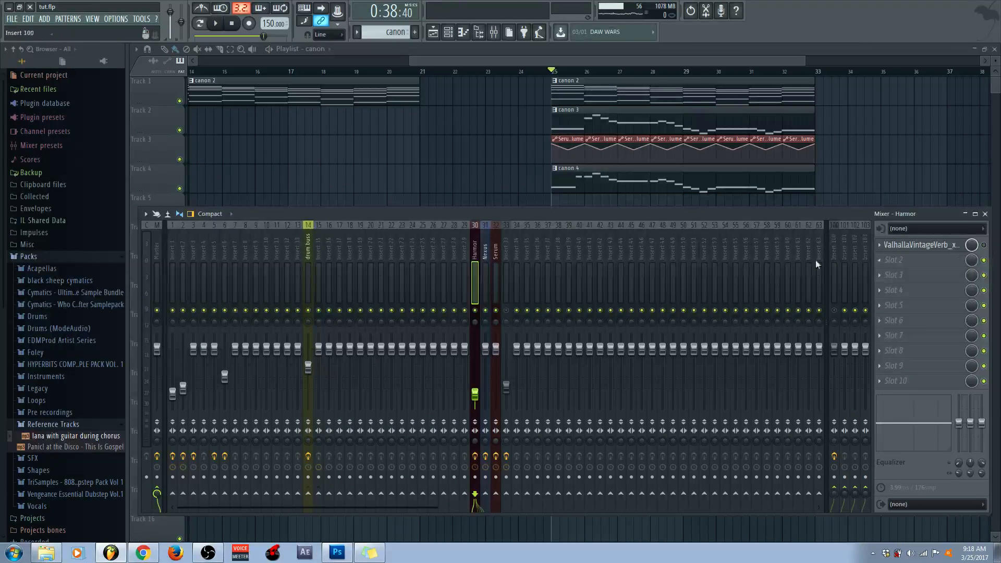
left_click(484, 252)
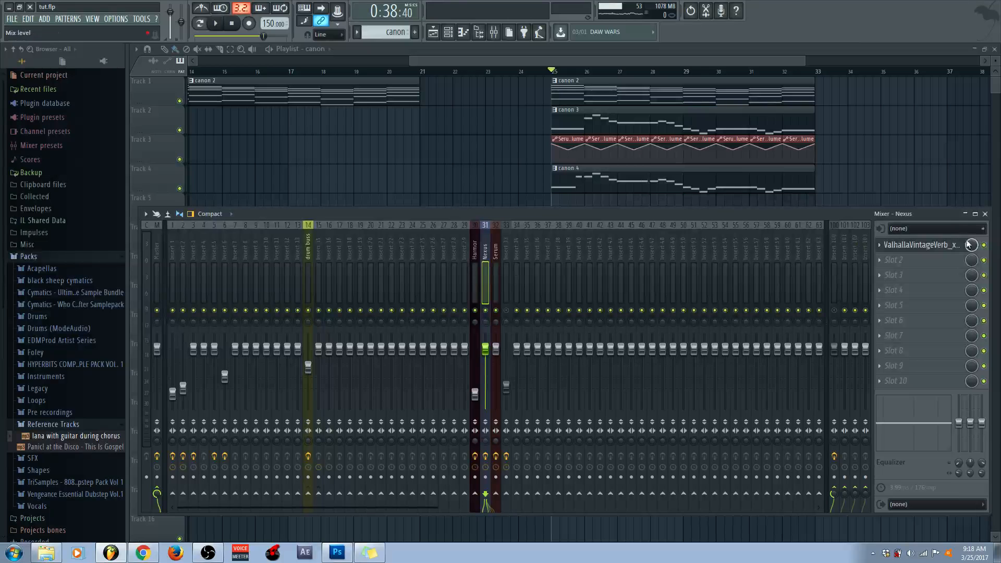
left_click(497, 252)
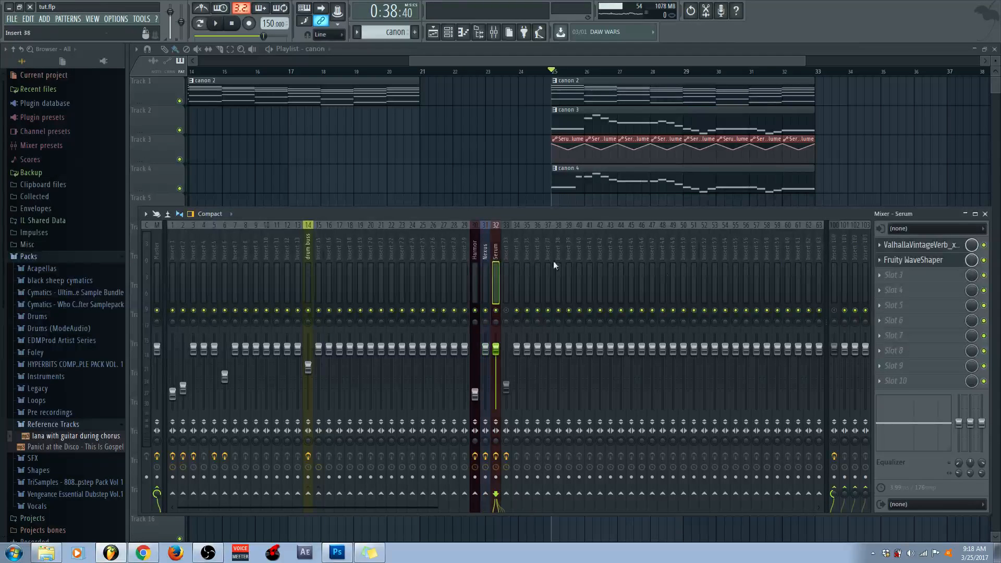
left_click(984, 245)
left_click(513, 255)
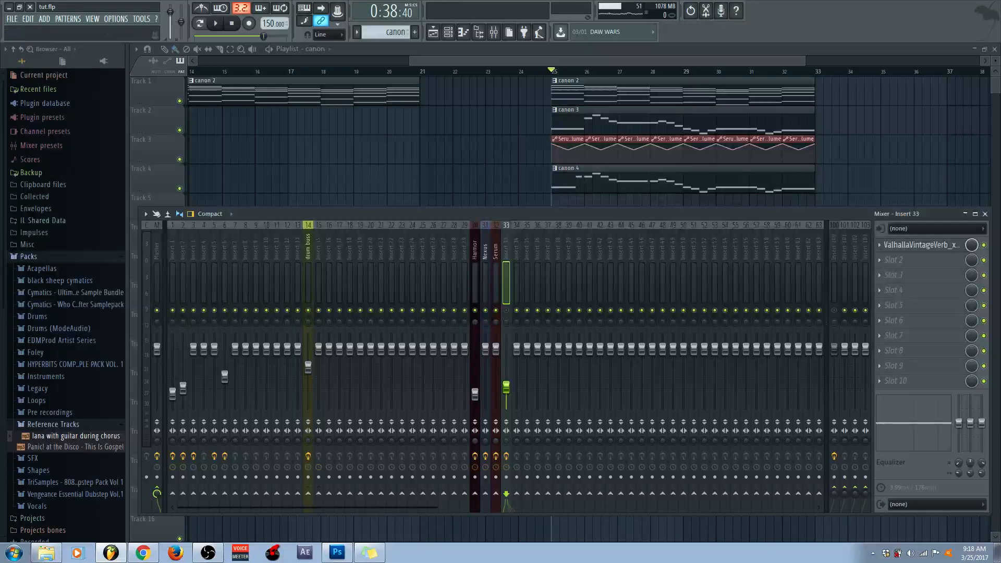
left_click(985, 246)
- Select the Harmor mixer track, solo playlist Track 1 and play canon 2 dry from bar 25
left_click(179, 189)
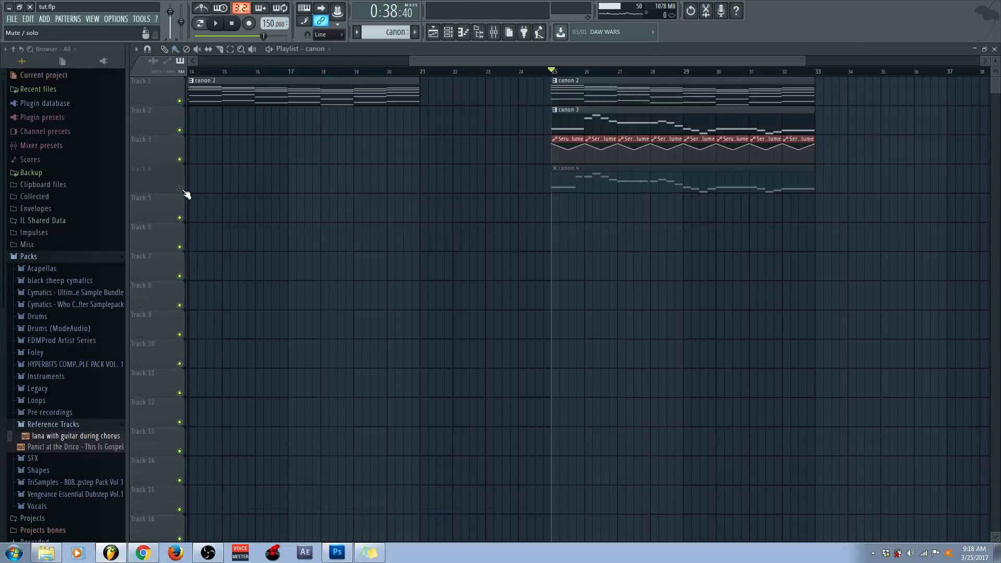
left_click(494, 36)
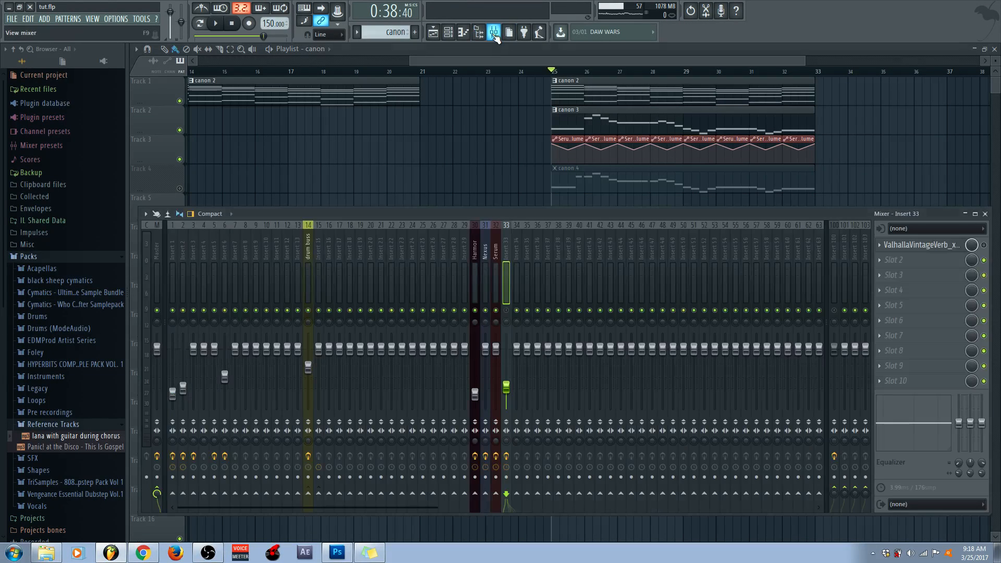
left_click(473, 261)
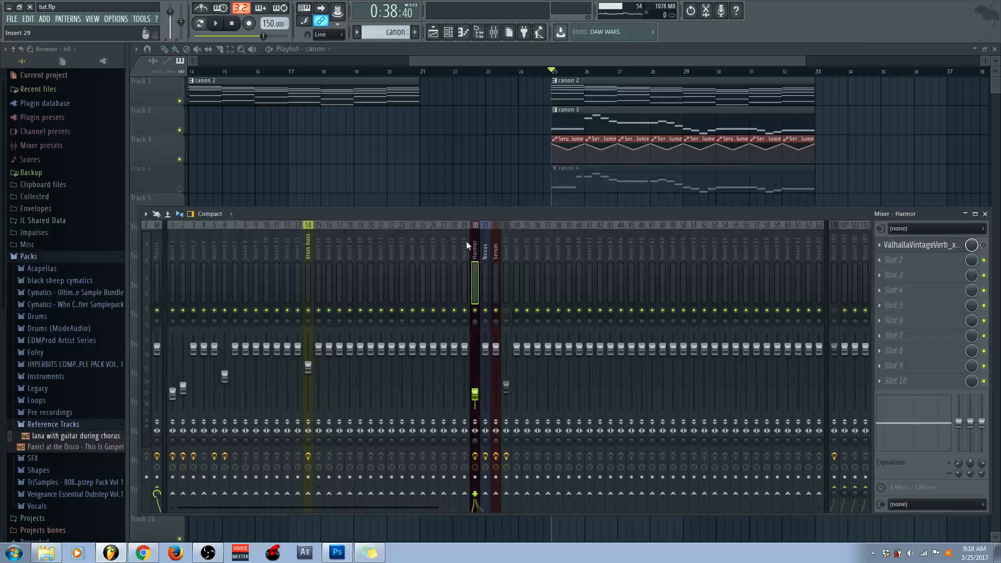
left_click(179, 101, "ctrl")
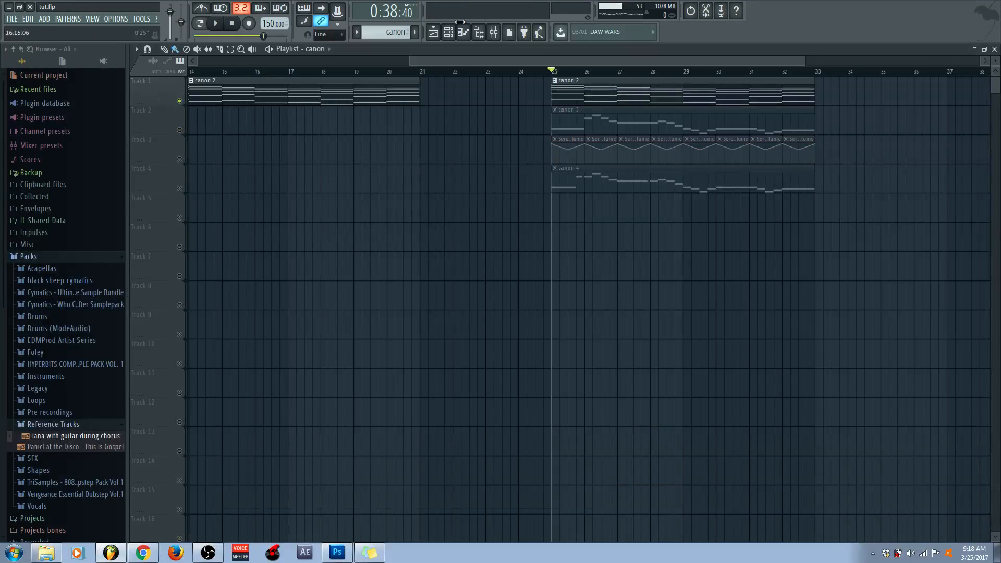
left_click(222, 29)
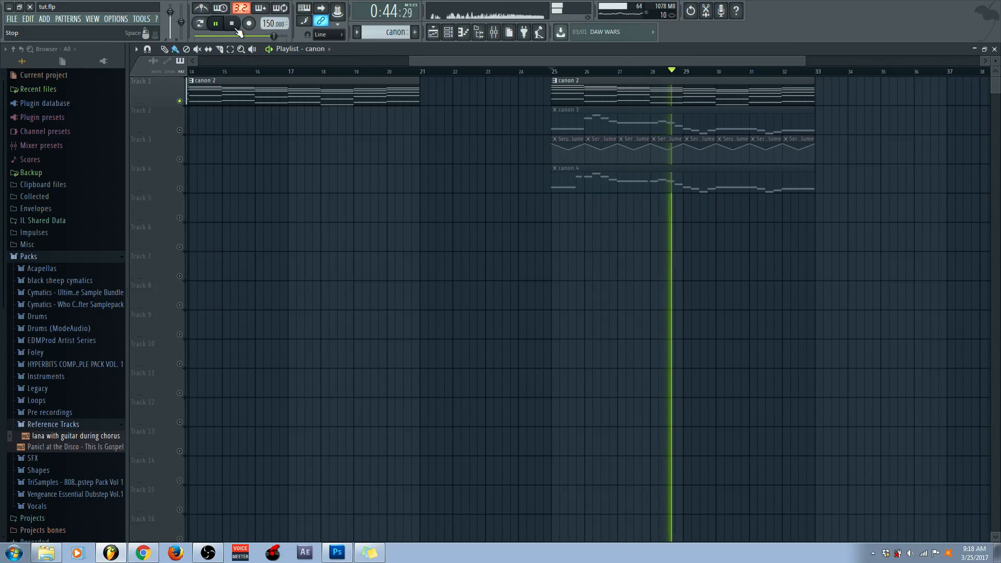
left_click(236, 29)
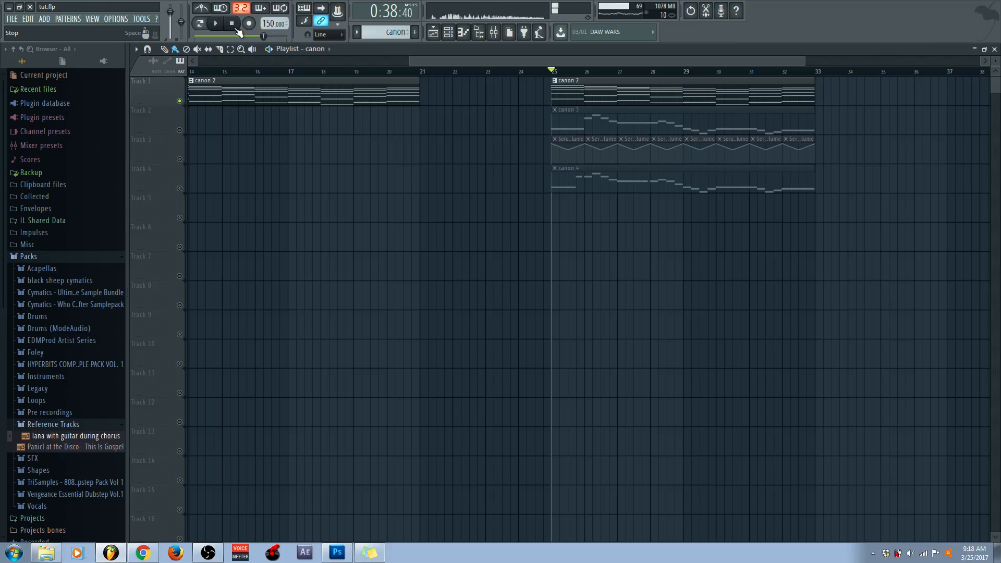
- Re-enable ValhallaVintageVerb on the Harmor mixer track and play the canon 2 clip from bar 25 again
left_click(493, 32)
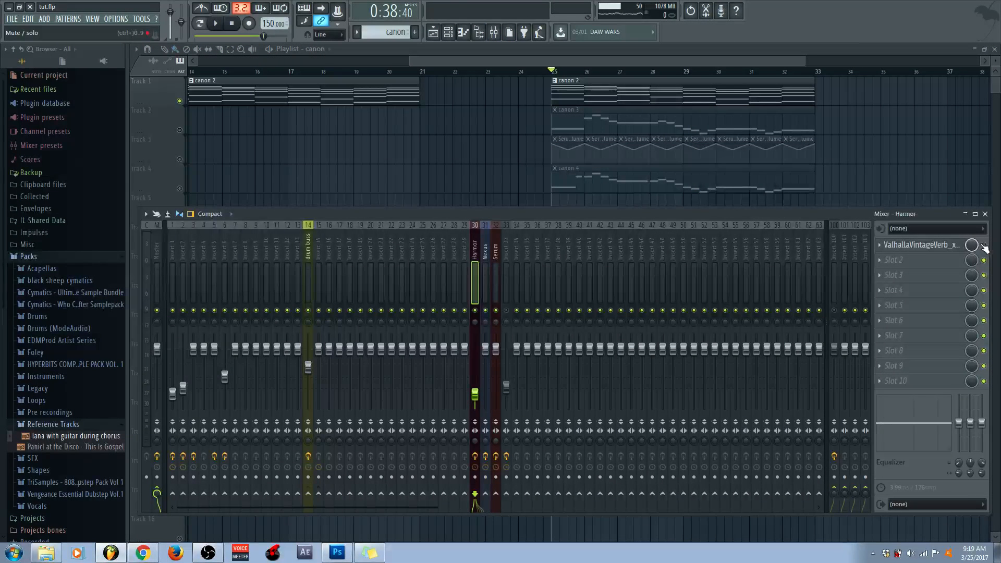
left_click(216, 23)
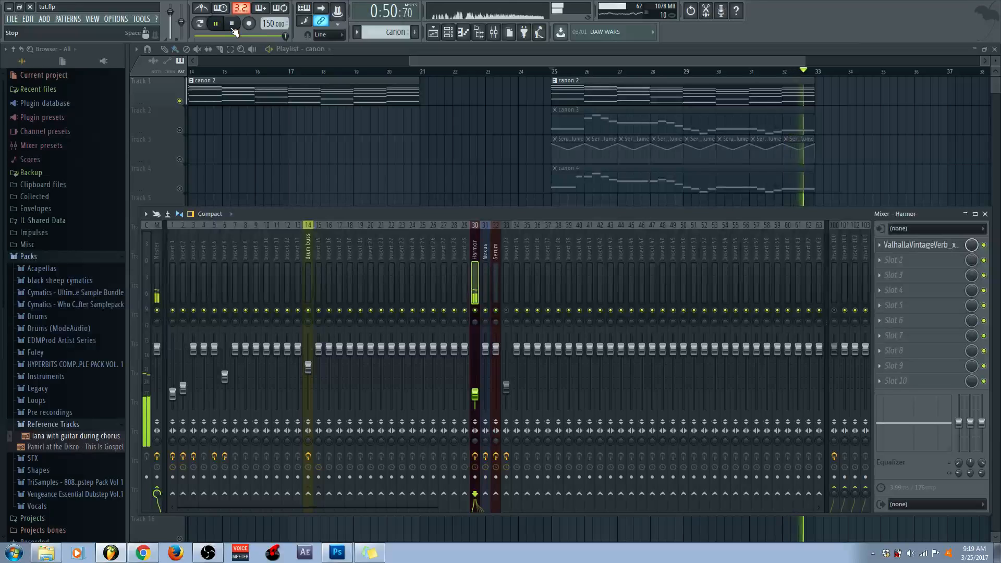
left_click(233, 26)
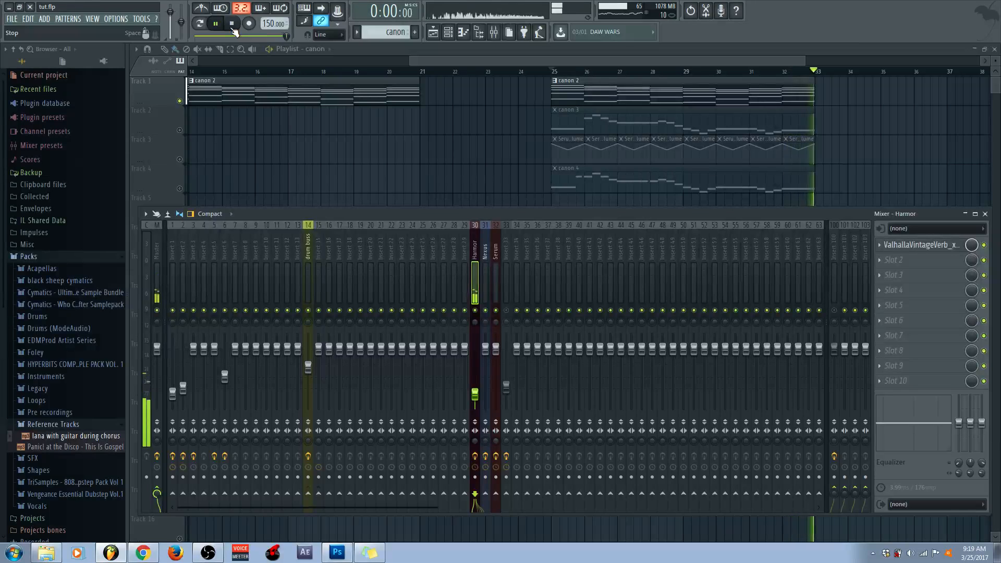
- Lower the Nexus mixer track's volume fader slightly and re-enable its ValhallaVintageVerb effect
left_click(492, 253)
left_click(485, 257)
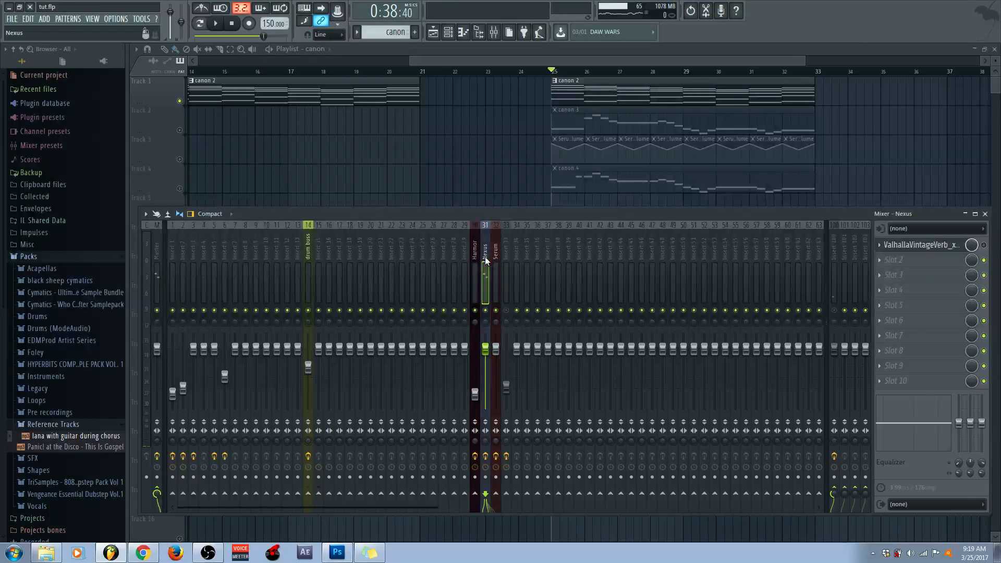
left_click(472, 246)
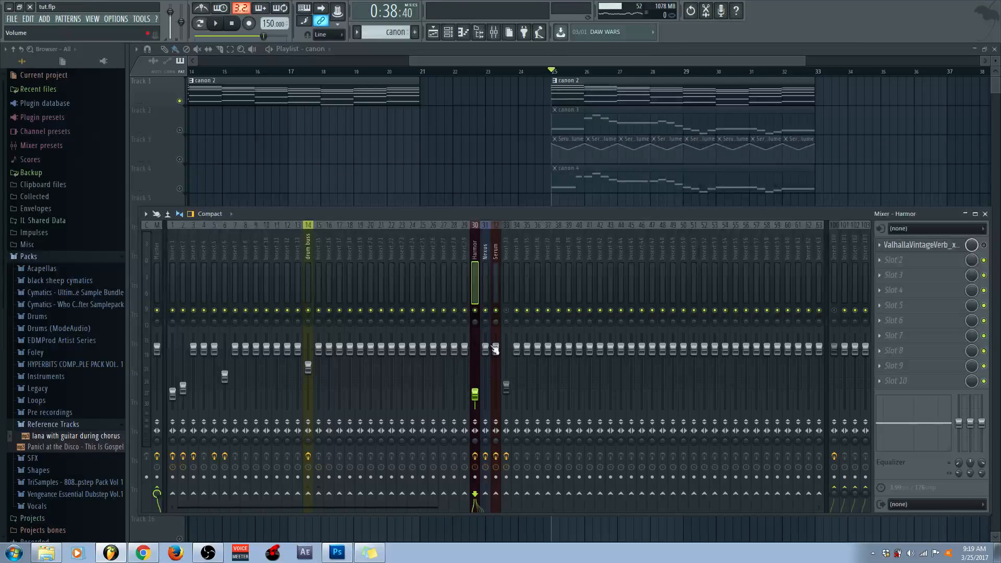
left_click_drag(487, 348, 486, 365)
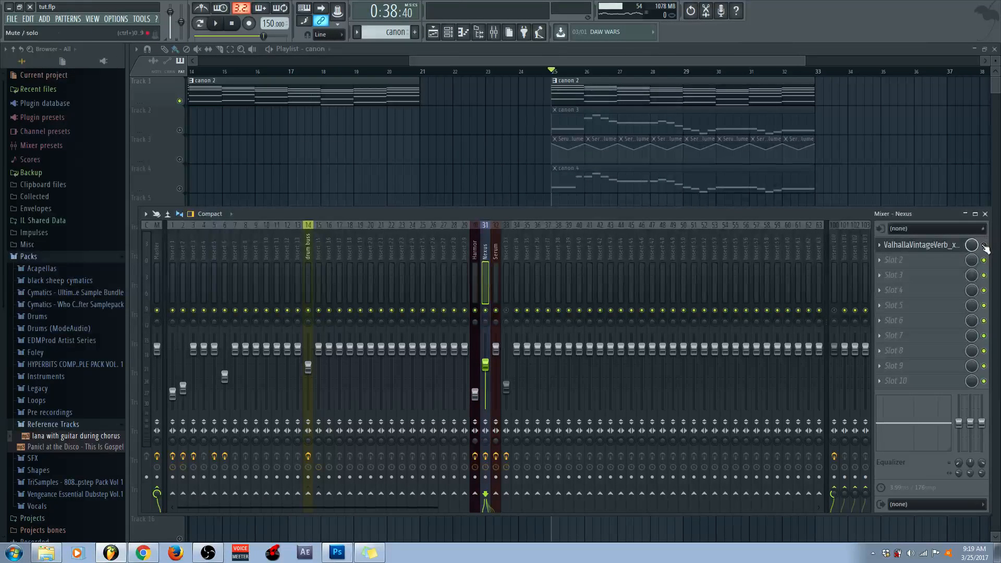
- Play the first canon clip from bar 1 while watching the Nexus mixer track
left_click_drag(544, 64, 235, 64)
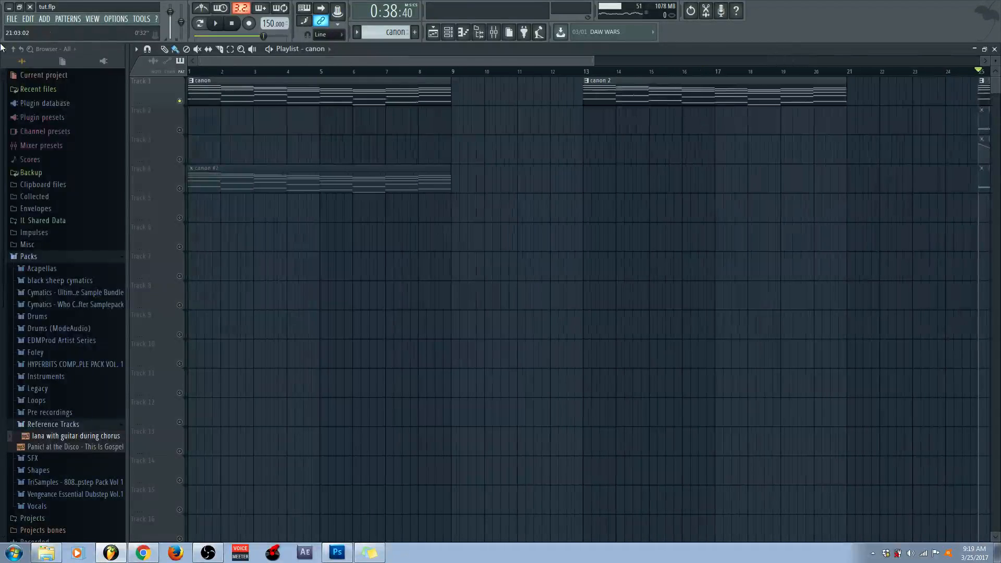
left_click(203, 76)
left_click(216, 23)
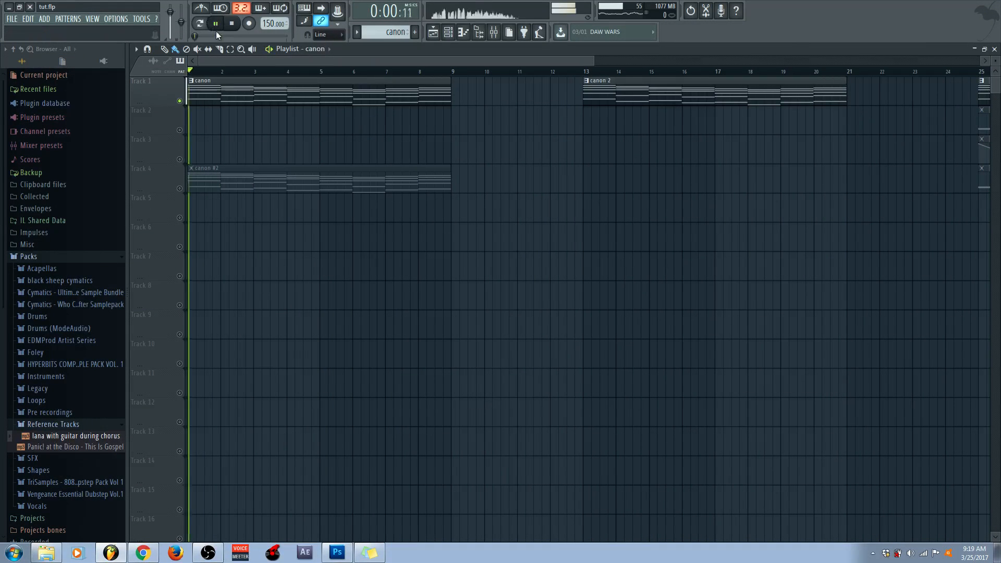
left_click(494, 32)
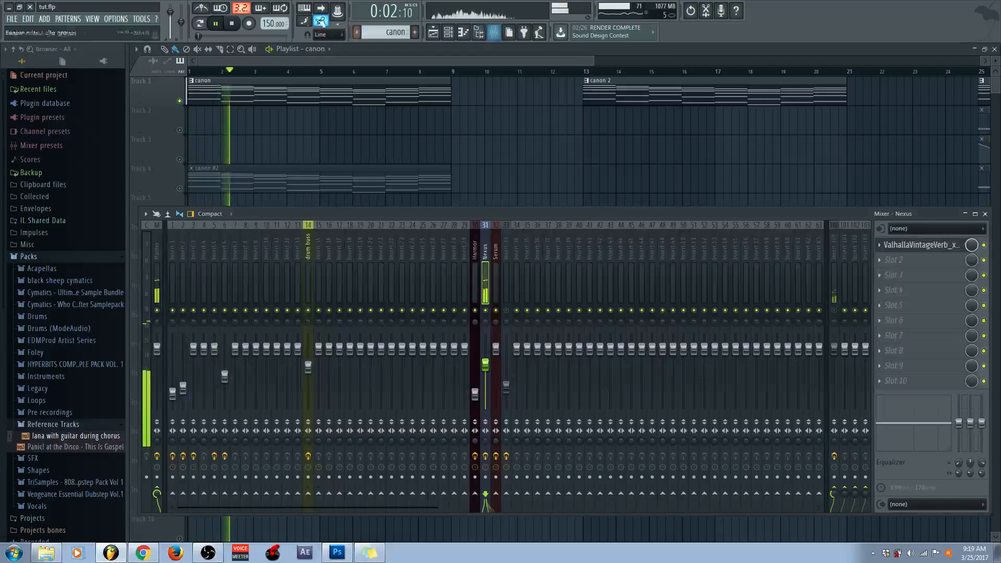
left_click(239, 24)
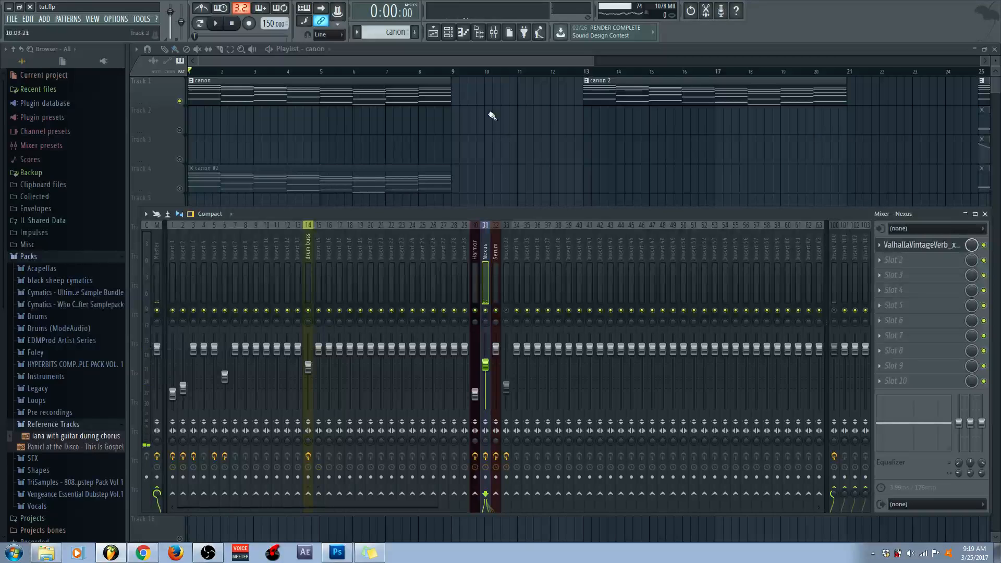
- Play the canon clip from bar 1, toggling ValhallaVintageVerb on the Nexus track off and on to compare the sound
left_click(216, 23)
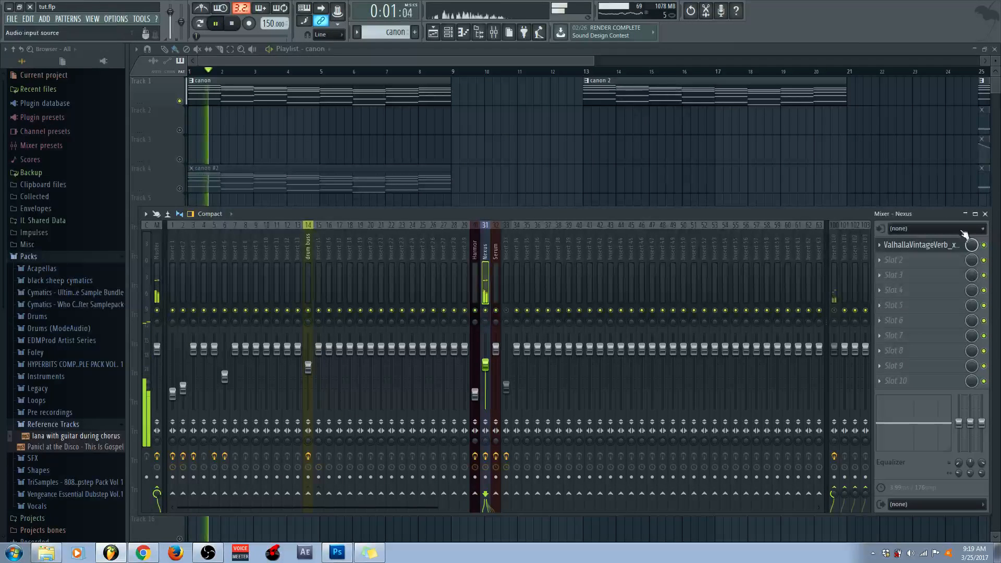
left_click(984, 246)
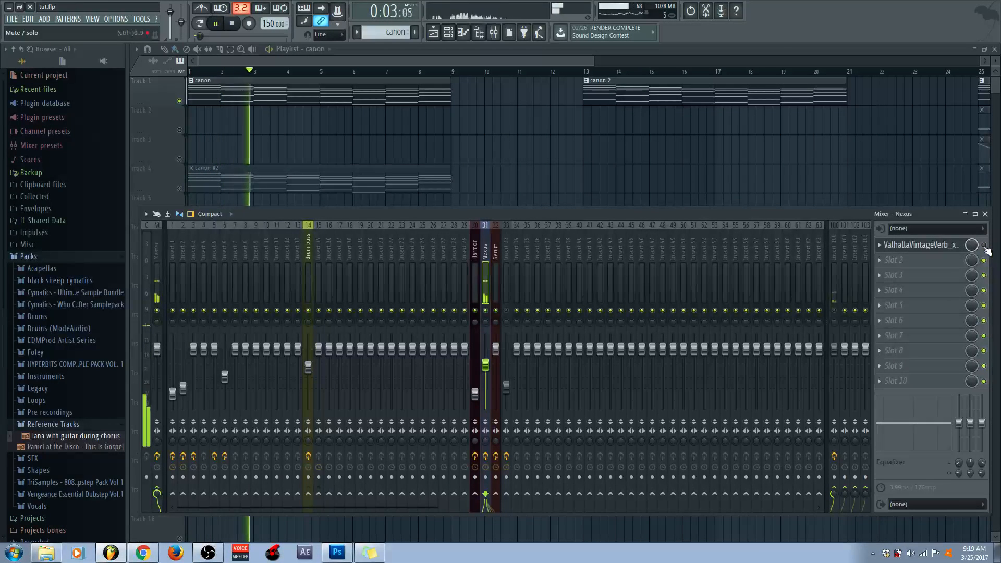
left_click(985, 247)
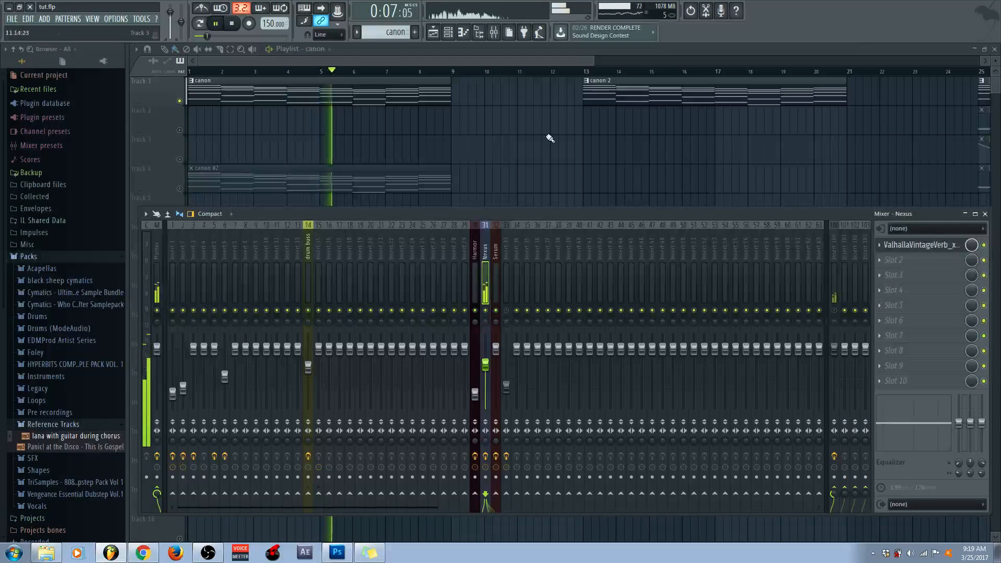
left_click(232, 23)
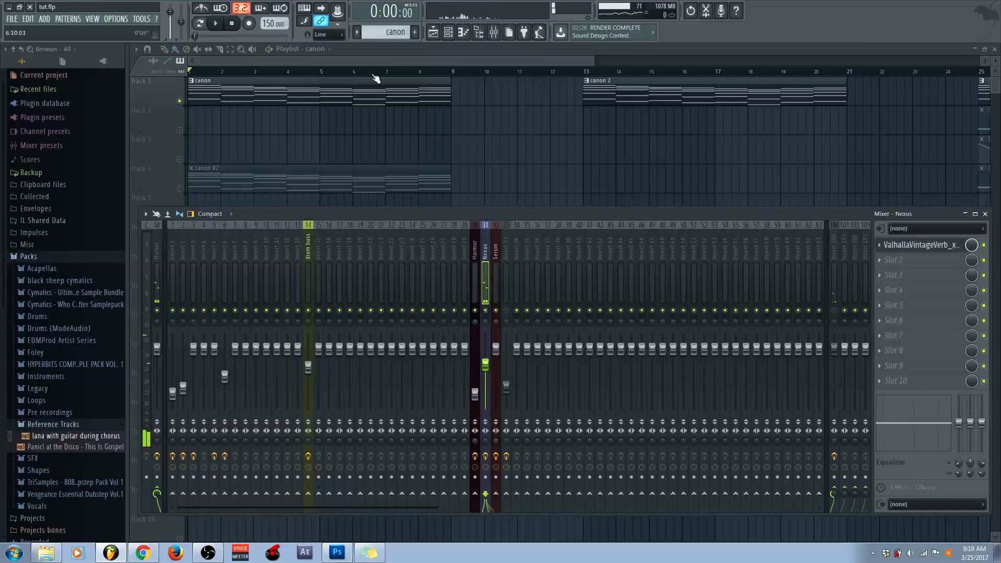
- Set the playback position to bar 25, mute Track 1 and unmute the canon 3 and Serum volume automation tracks
key("F9")
left_click_drag(374, 61, 643, 62)
left_click(436, 71)
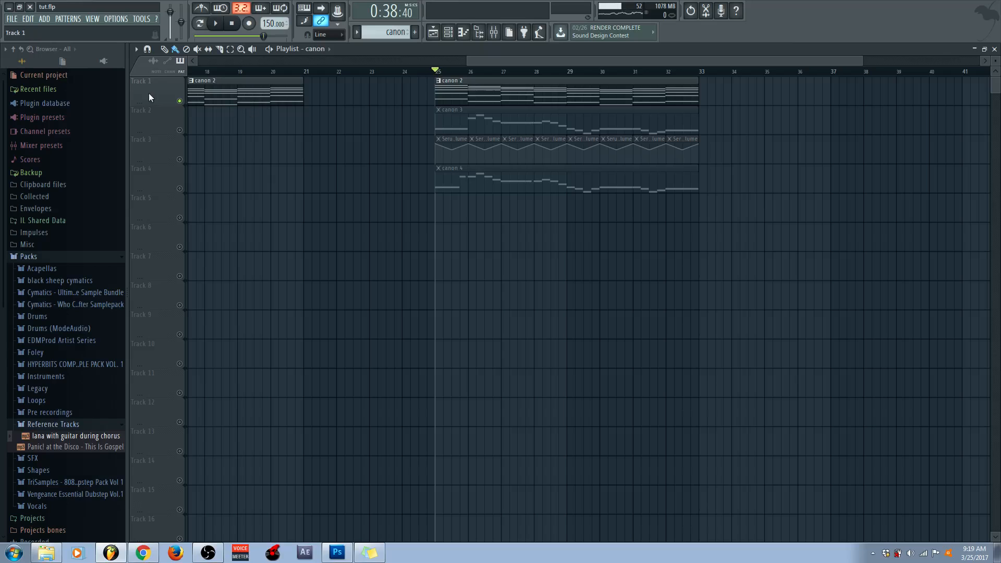
left_click(180, 101)
left_click(180, 129)
left_click(180, 160)
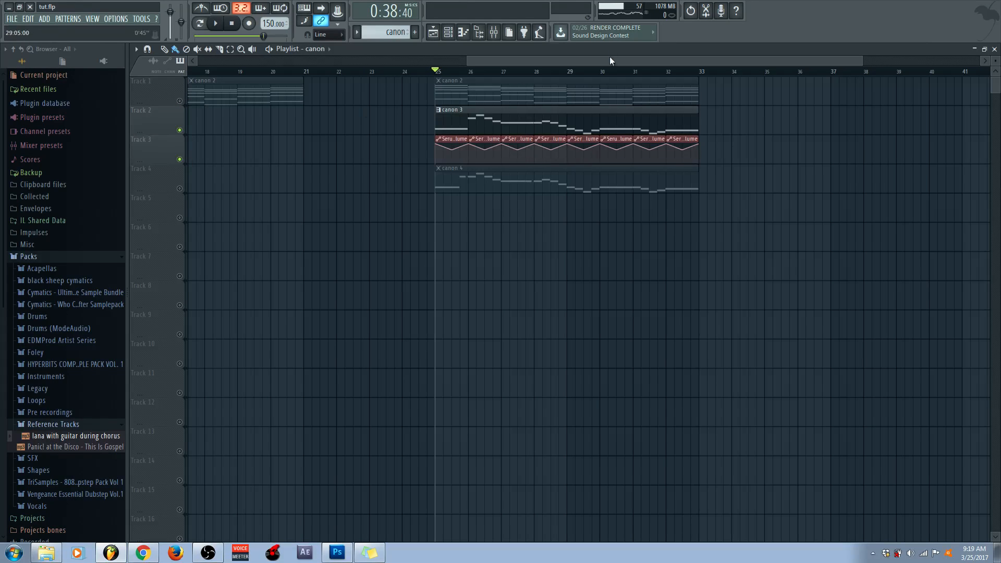
- Re-enable ValhallaVintageVerb on the Serum mixer track and briefly play canon 3 from bar 25
left_click(494, 33)
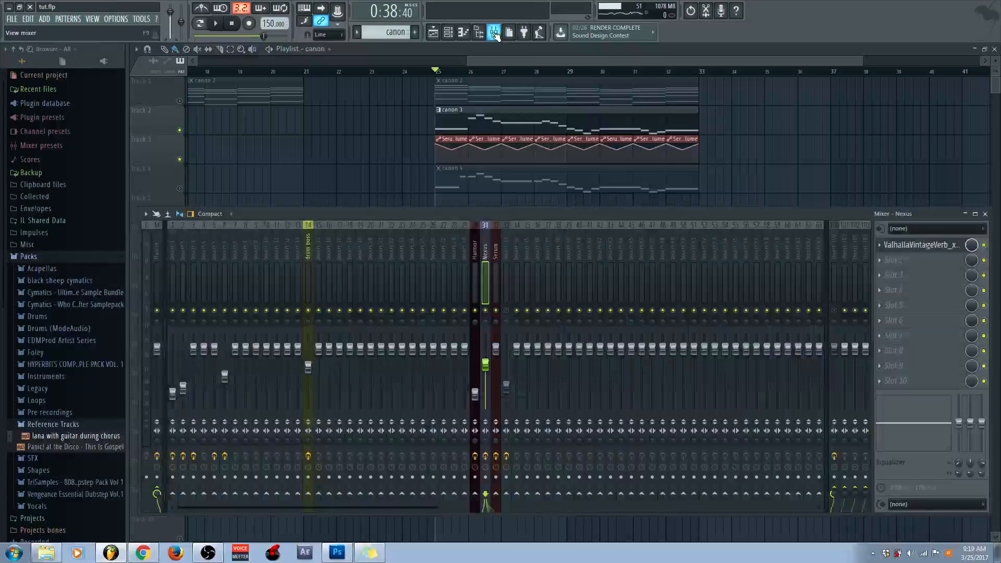
left_click(499, 253)
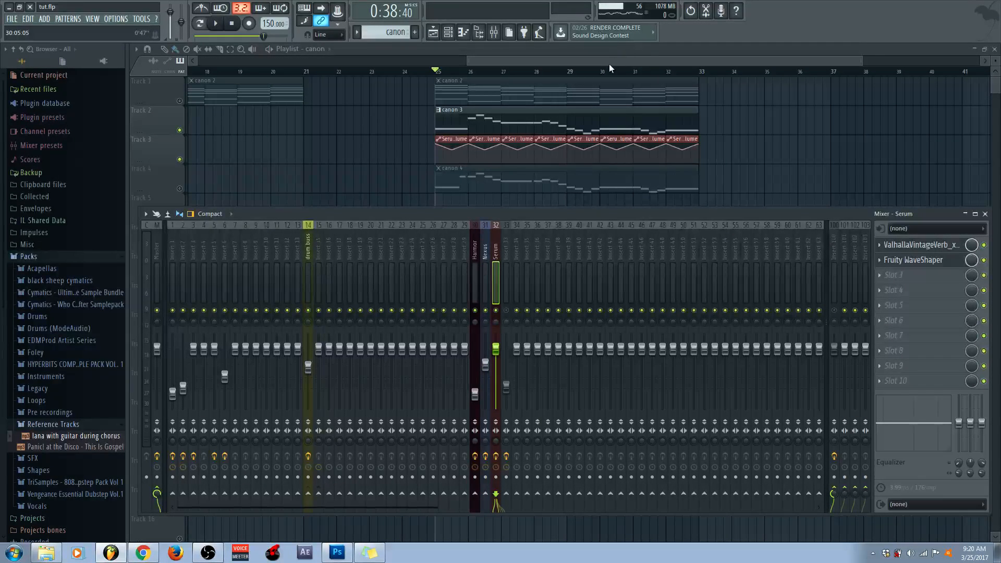
key("F9")
key("space")
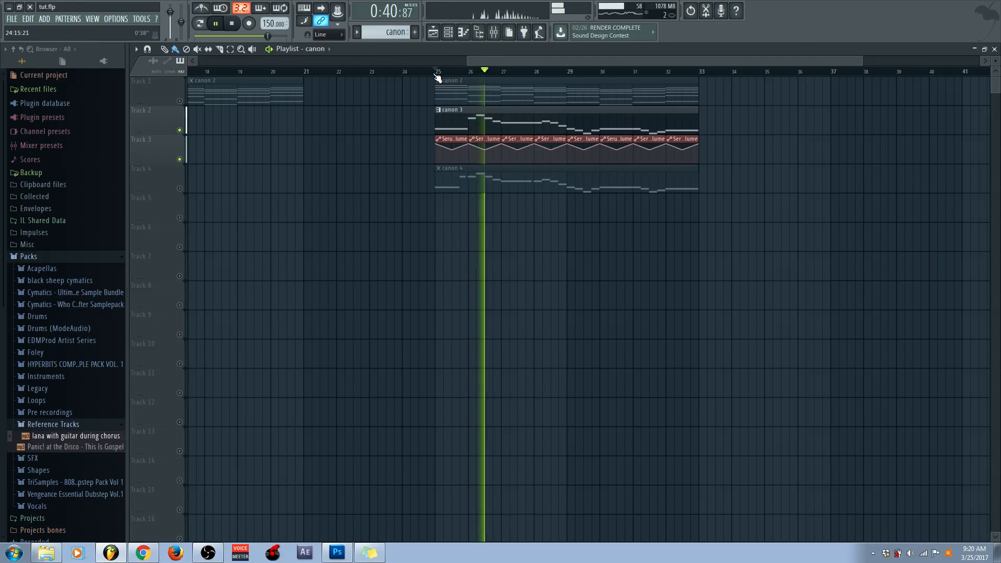
key("space")
- Select bars 25 to 33 as the loop range and play canon 3 with the Serum mixer track shown
left_click_drag(439, 72, 700, 52)
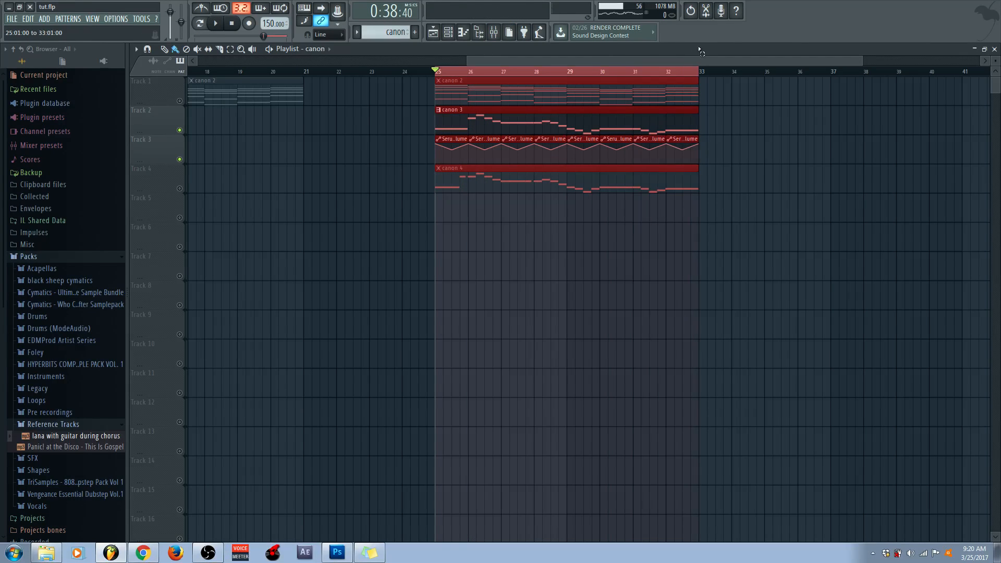
key("space")
key("F9")
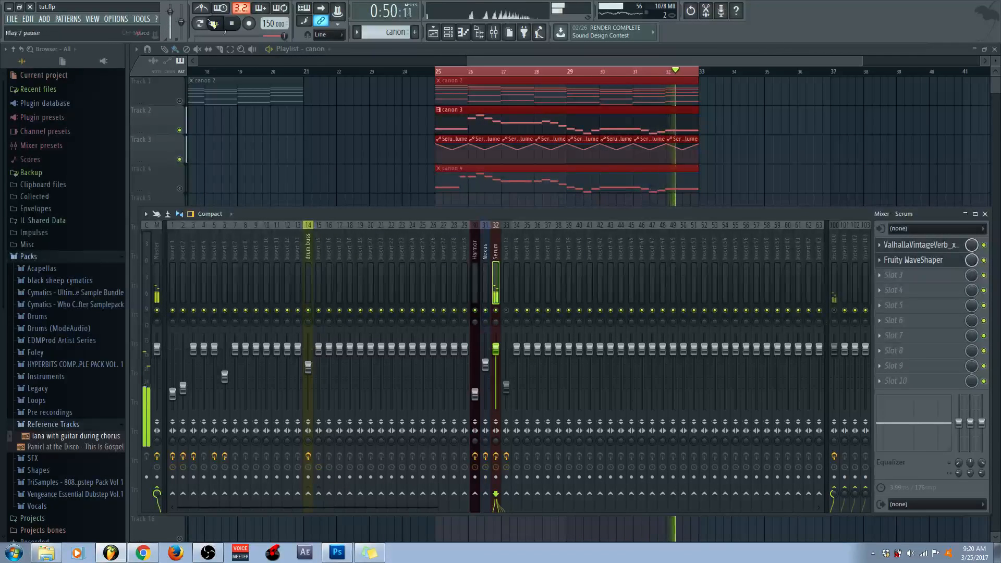
left_click(232, 24)
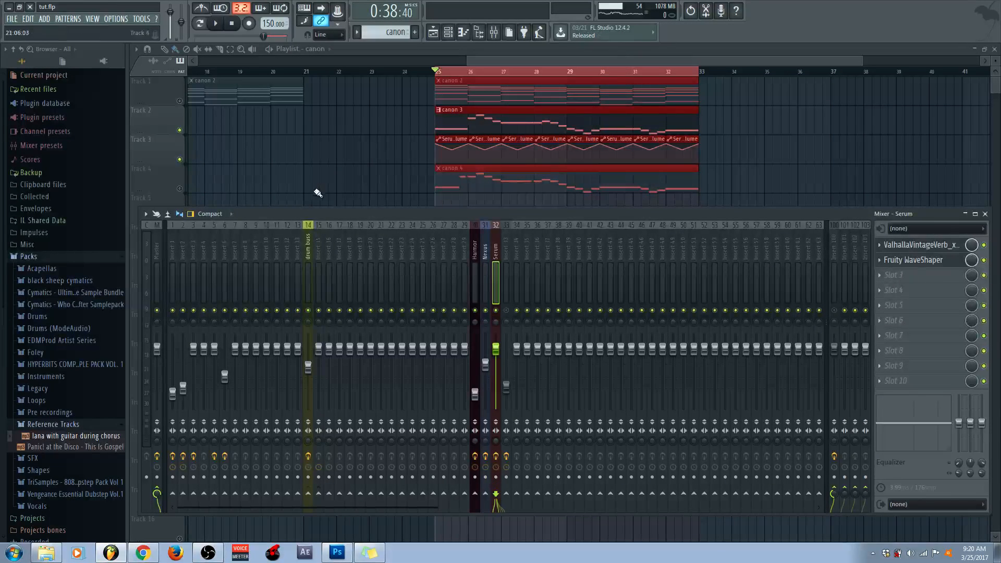
- Unmute all playlist tracks, then solo Track 4 so only the canon 4 clip is active
right_click(181, 162)
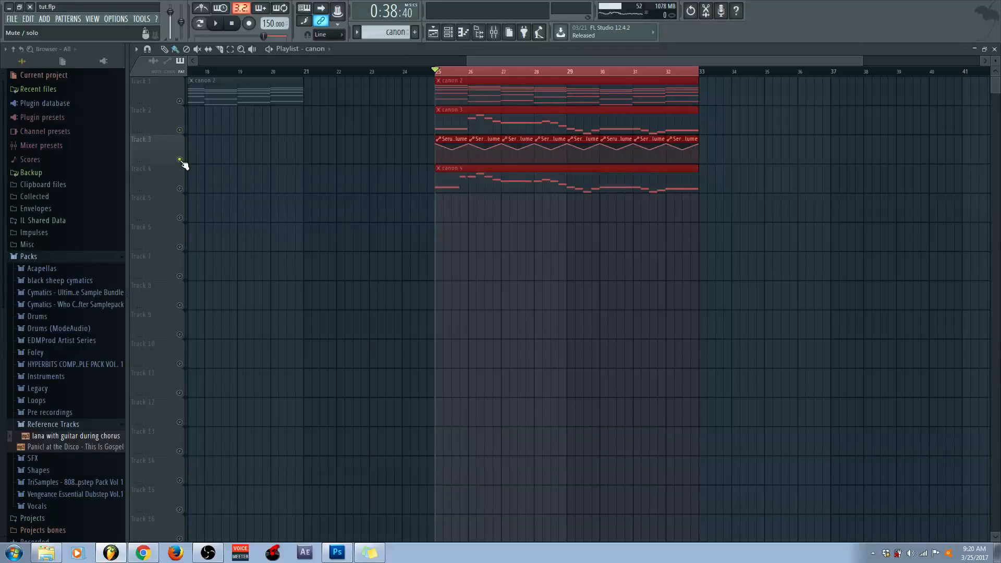
right_click(183, 162)
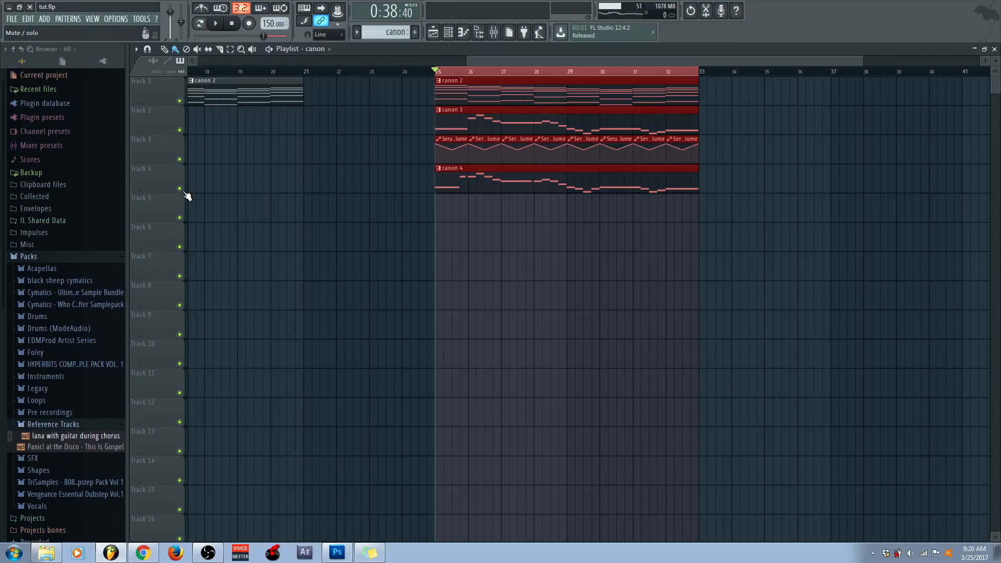
right_click(185, 192)
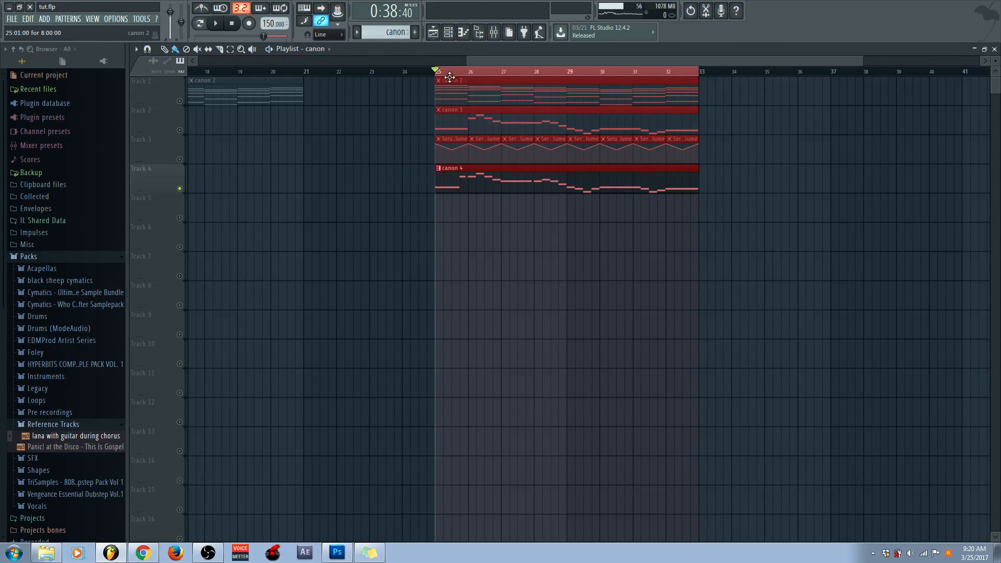
- Open the Harmor #2 synth from the channel rack and show its mixer track, Insert 33, behind it
left_click(448, 32)
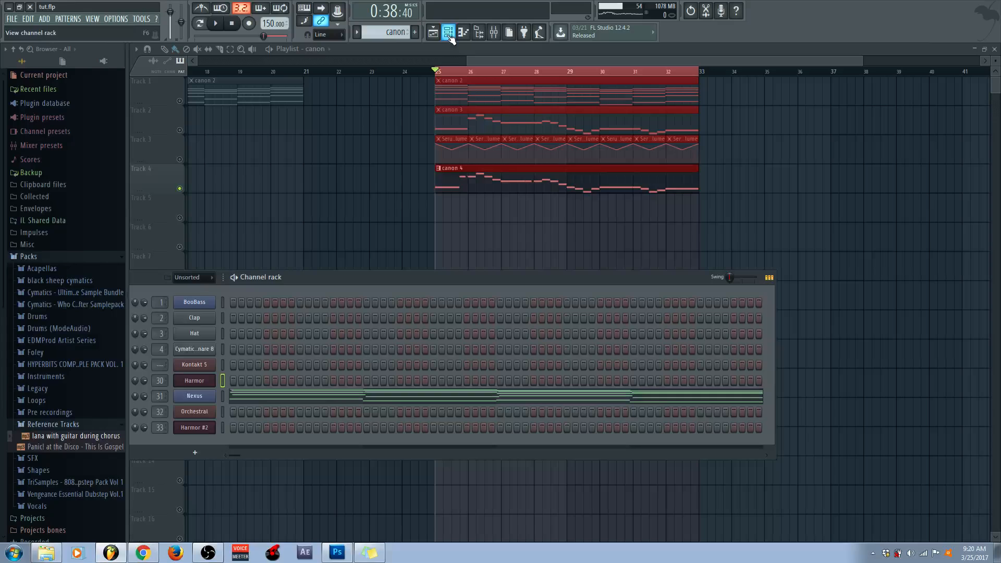
left_click(200, 429)
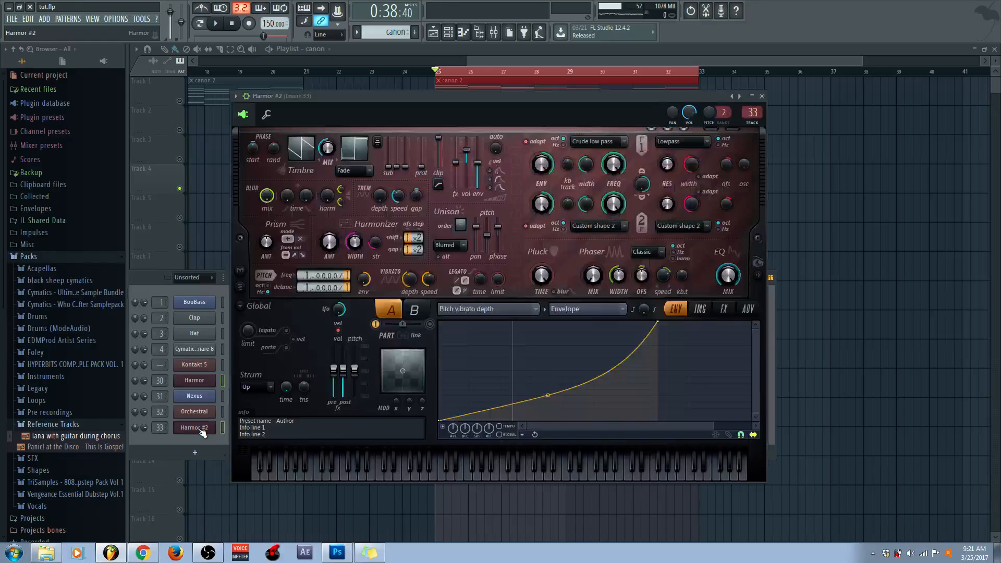
left_click_drag(433, 95, 620, 139)
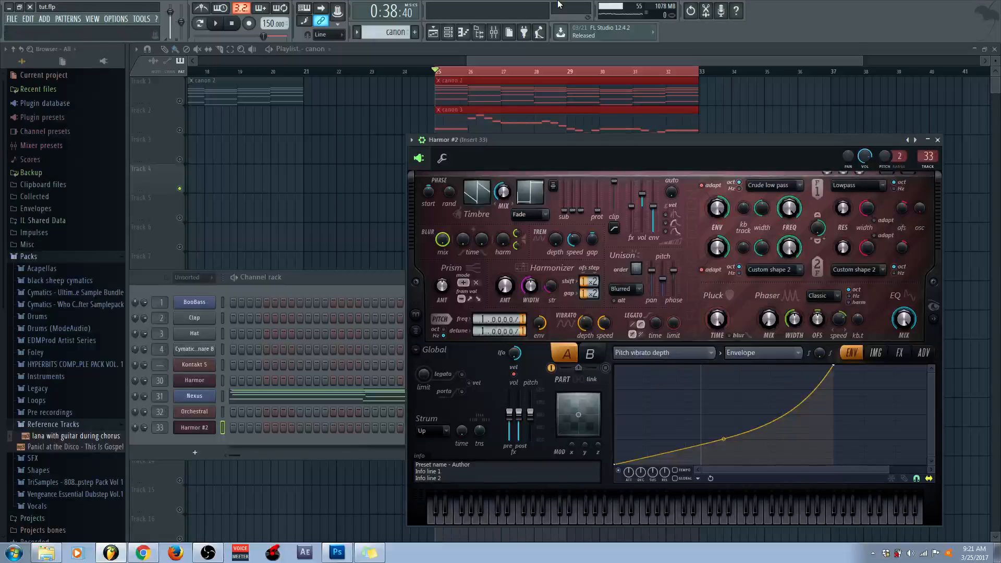
left_click(496, 29)
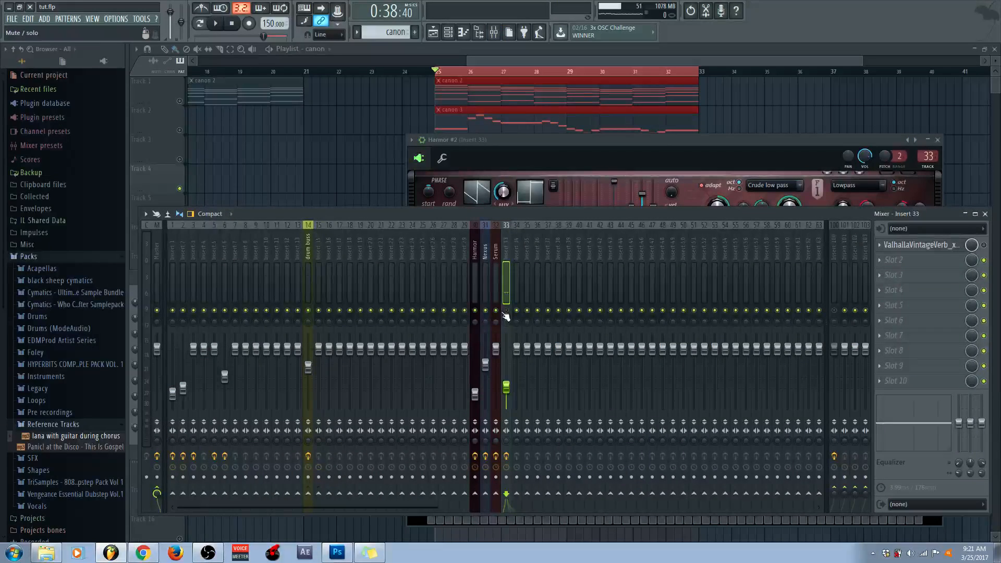
left_click_drag(590, 146, 491, 118)
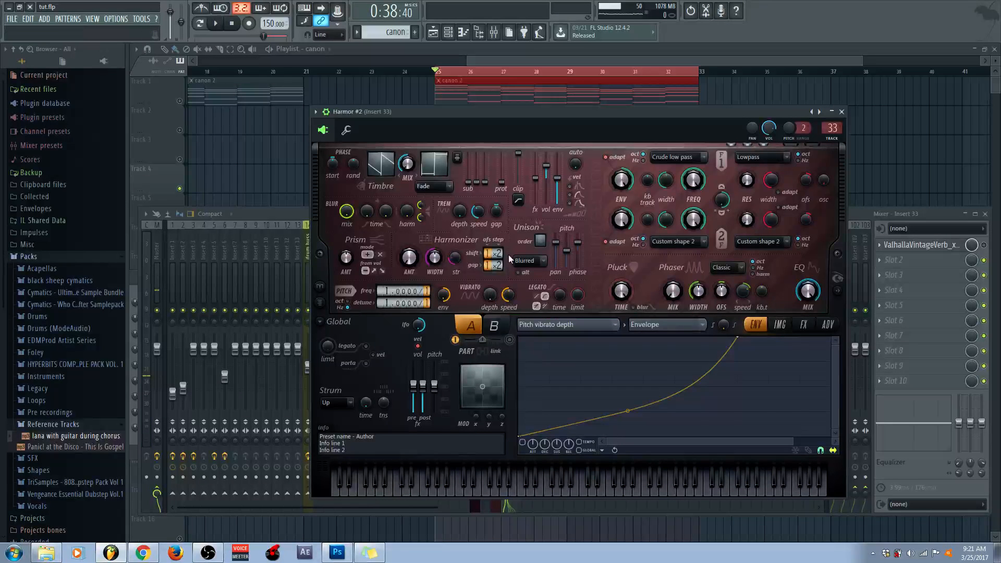
- Bring up Harmor #2's pitch vibrato depth envelope from the vibrato depth knob and enable the envelope
left_click_drag(489, 299, 492, 293)
right_click(486, 296)
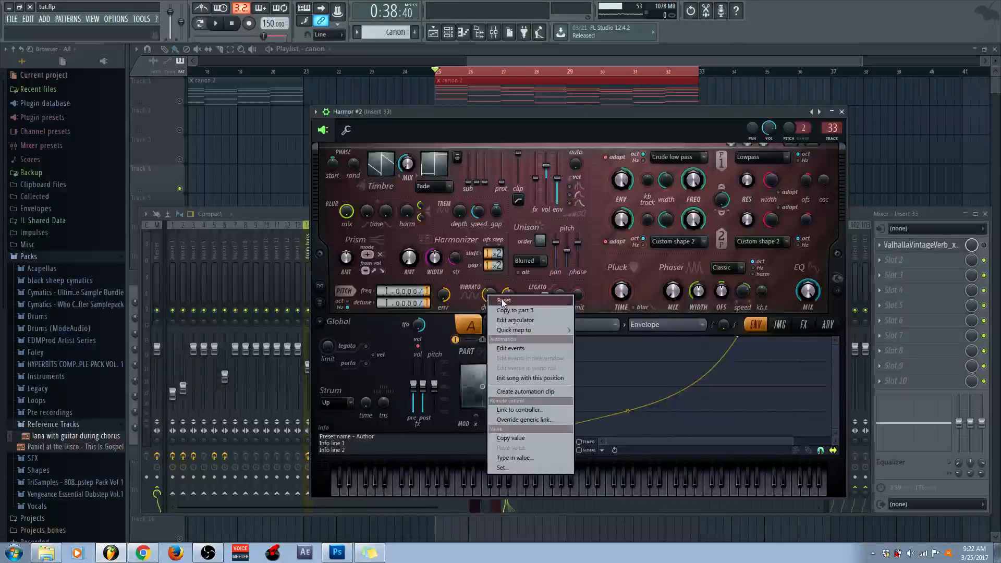
mouse_move(505, 330)
left_click(594, 330)
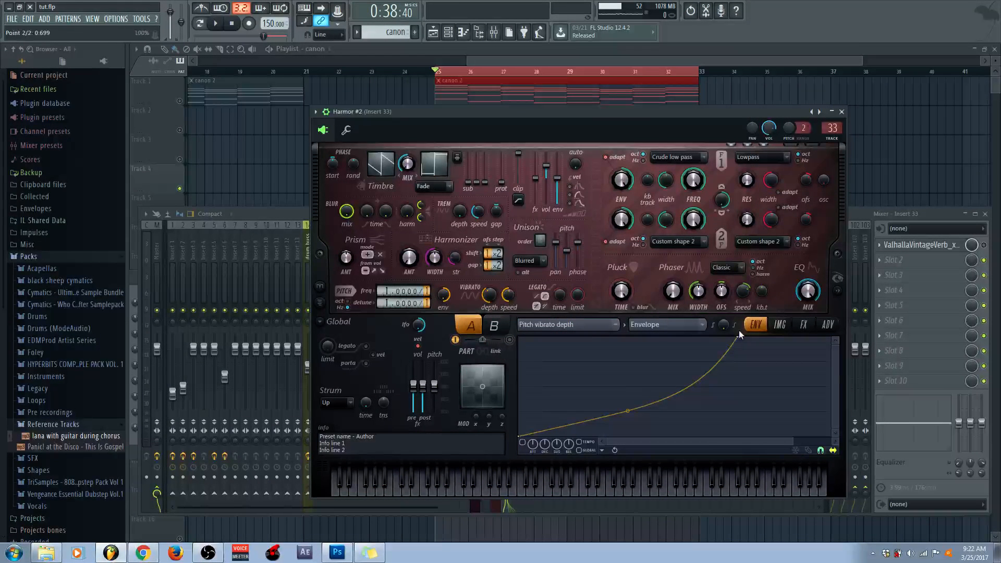
left_click(523, 443)
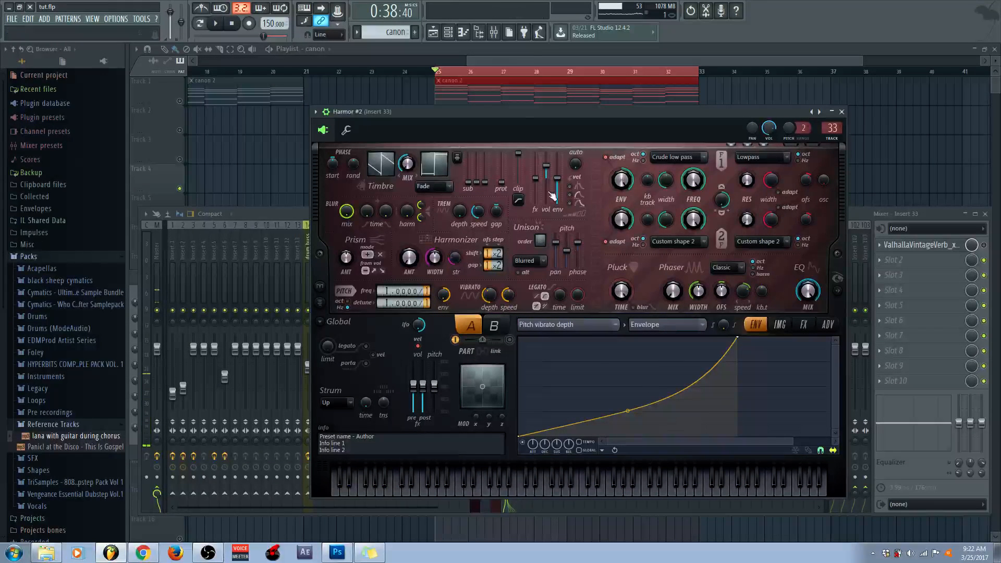
- Return to the playlist, play the soloed canon 4 clip from bar 25 and stop playback
left_click(523, 55)
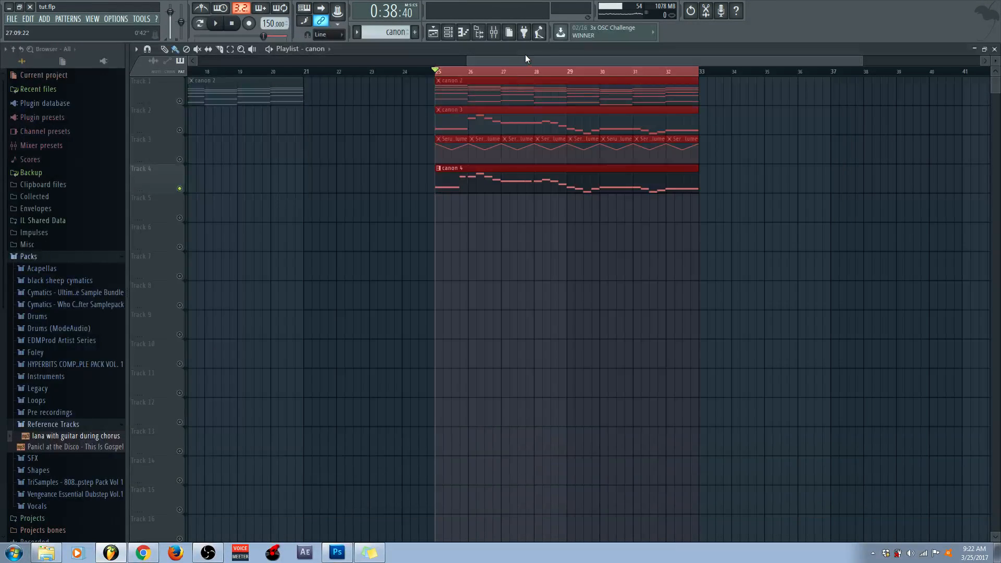
left_click(216, 23)
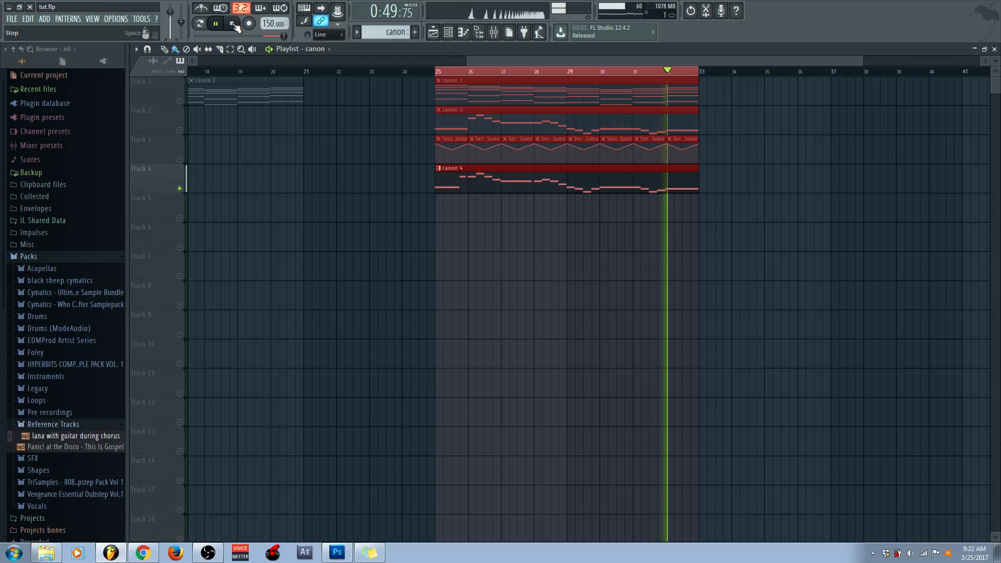
left_click(234, 25)
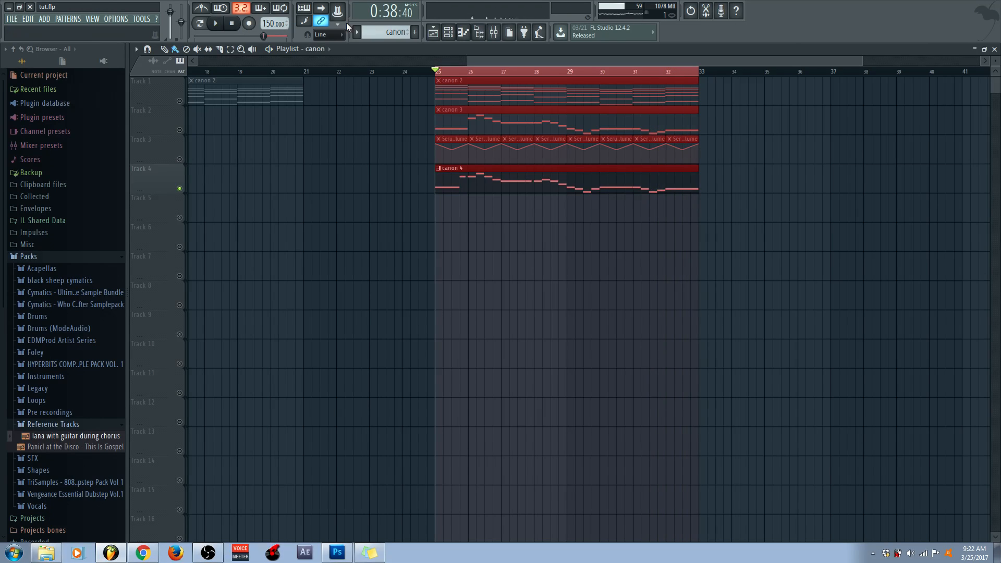
- Enable ValhallaVintageVerb on the Insert 33 mixer track and play canon 4 again from bar 25
left_click(493, 32)
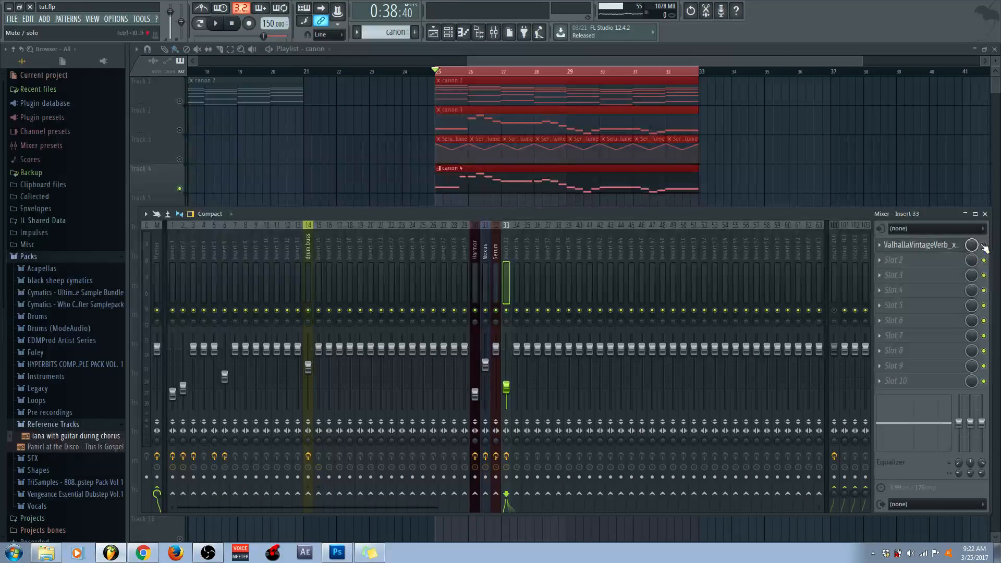
left_click(215, 24)
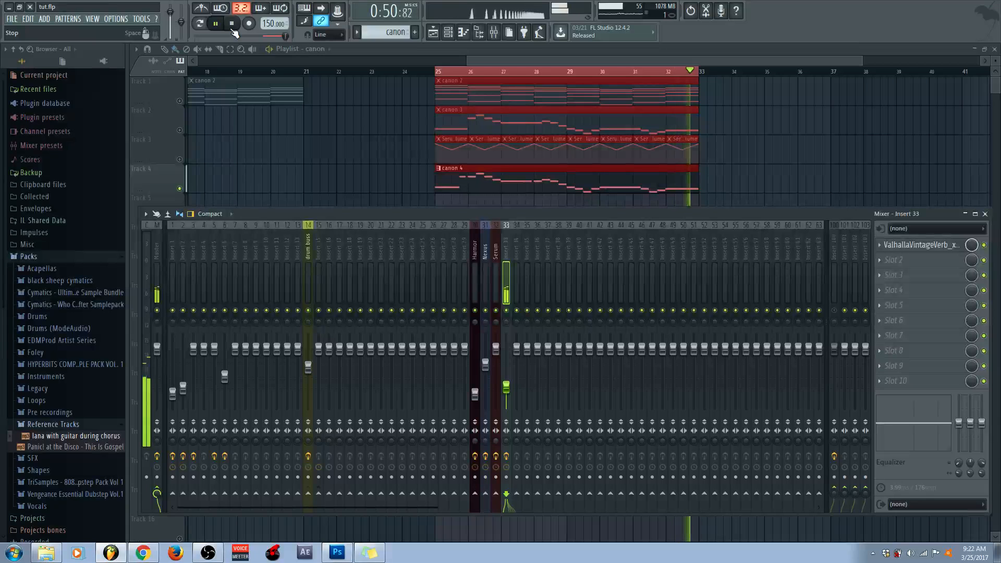
left_click(231, 23)
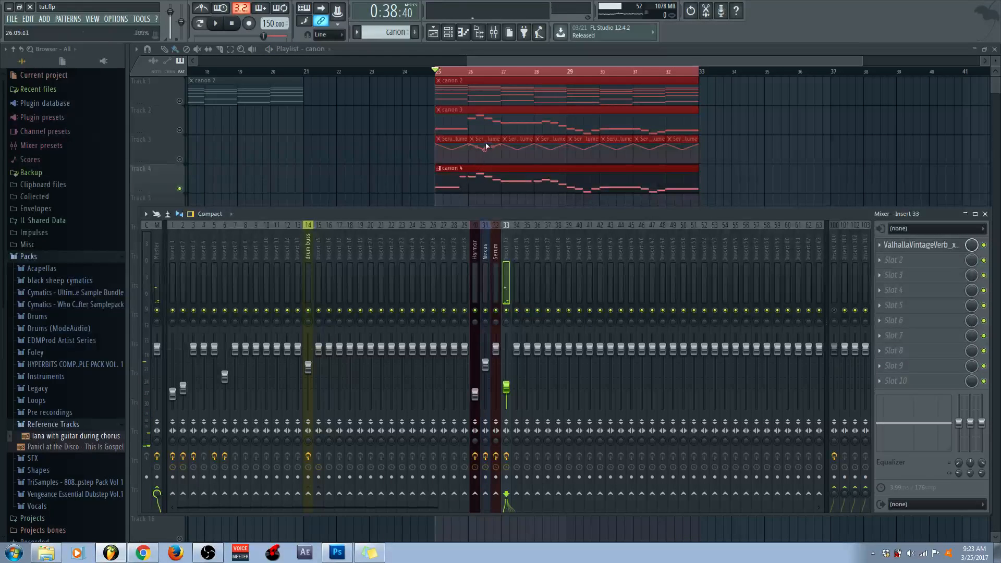
- Close the mixer, unmute all playlist tracks and show the whole arrangement from bar 1
key("F9")
scroll(573, 64, "left", 2)
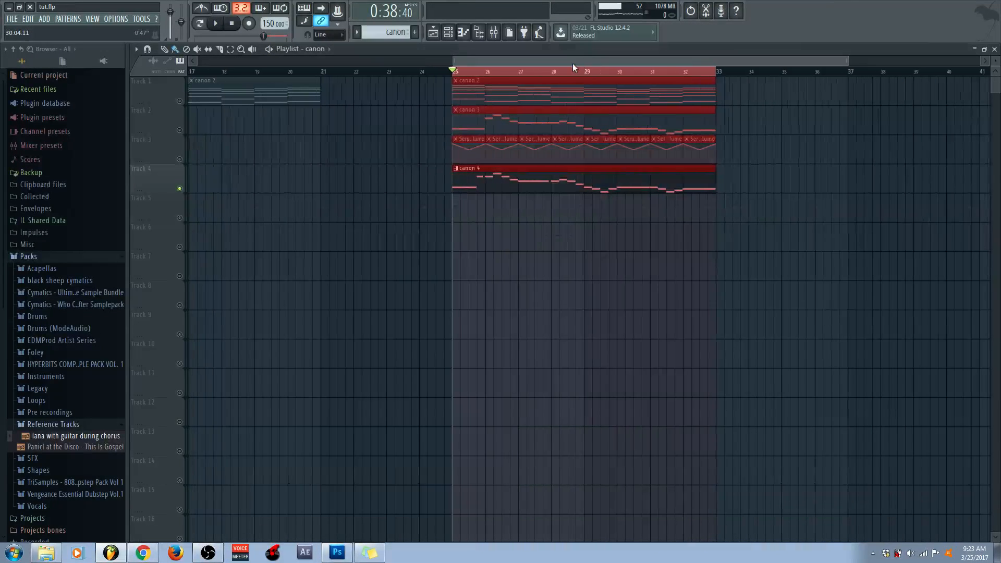
right_click(180, 101)
right_click(181, 101)
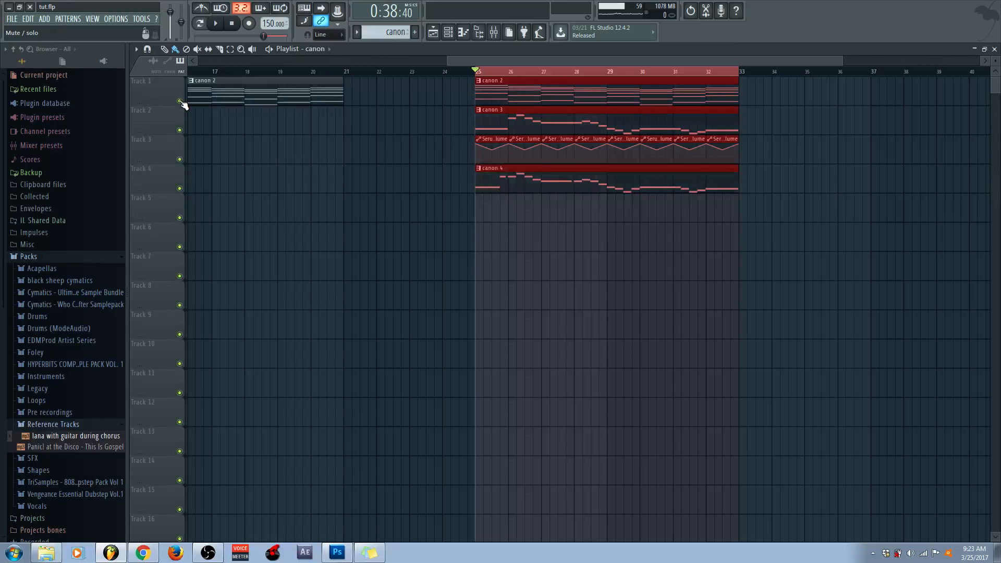
left_click_drag(520, 59, 234, 72)
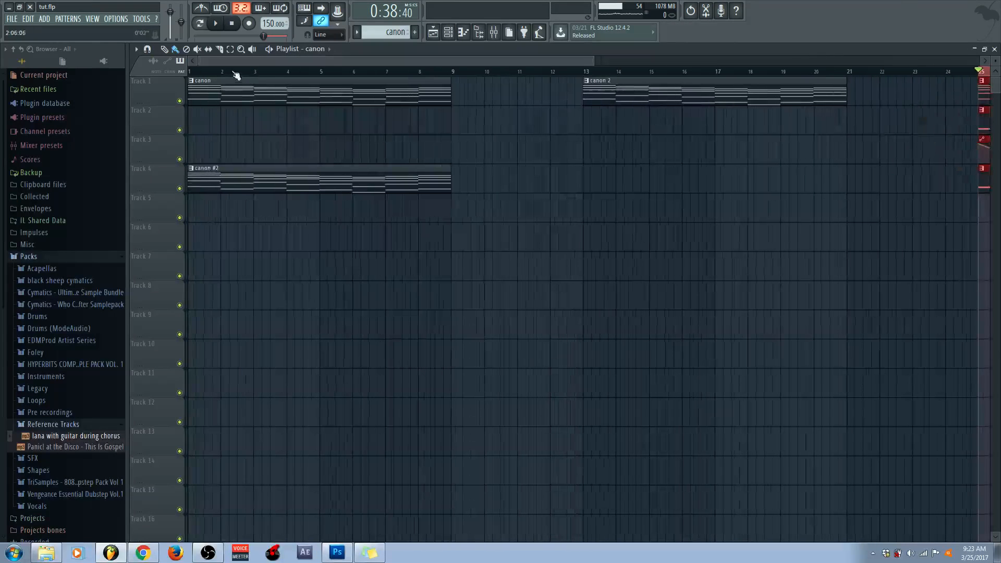
scroll(281, 72, "down", 3)
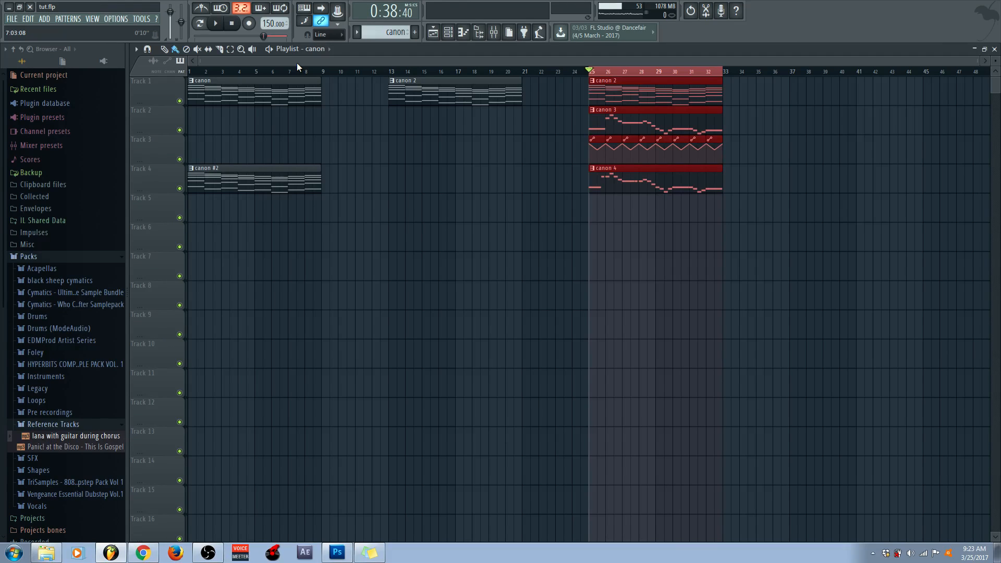
- Isolate canon 3 on Track 2 with its Track 3 volume automation, then unmute all playlist tracks
right_click(179, 130)
left_click(179, 159)
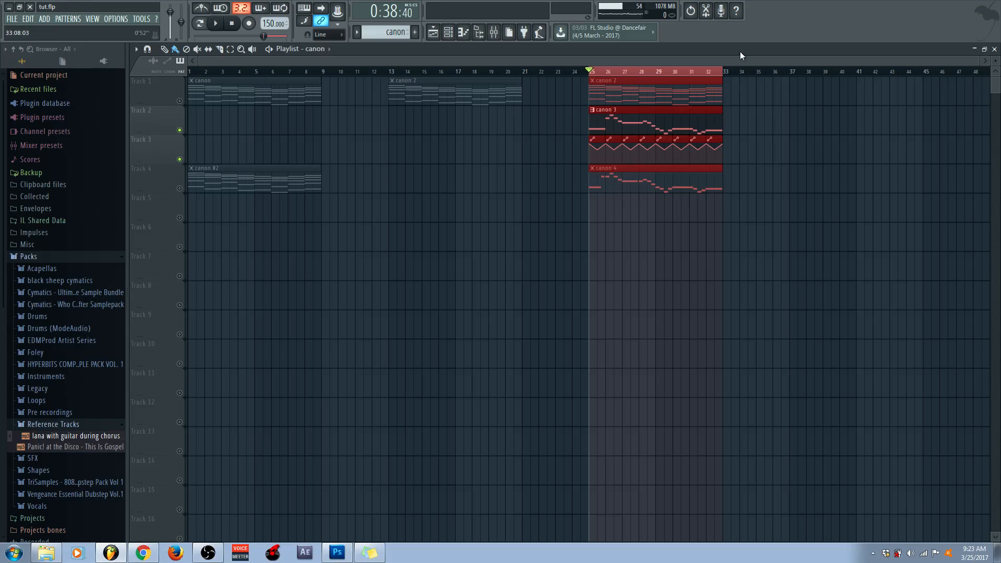
scroll(686, 73, "up", 3)
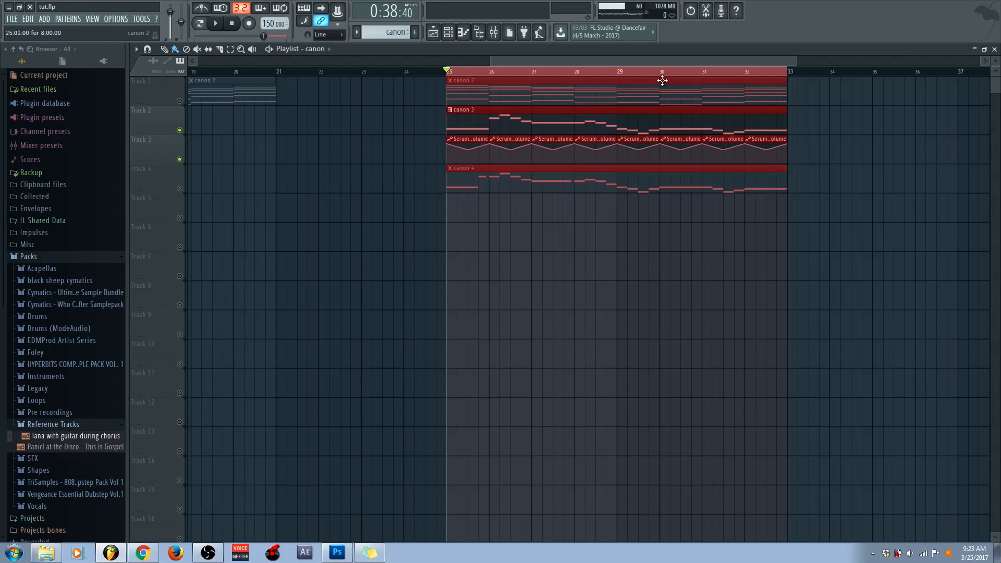
right_click(179, 131)
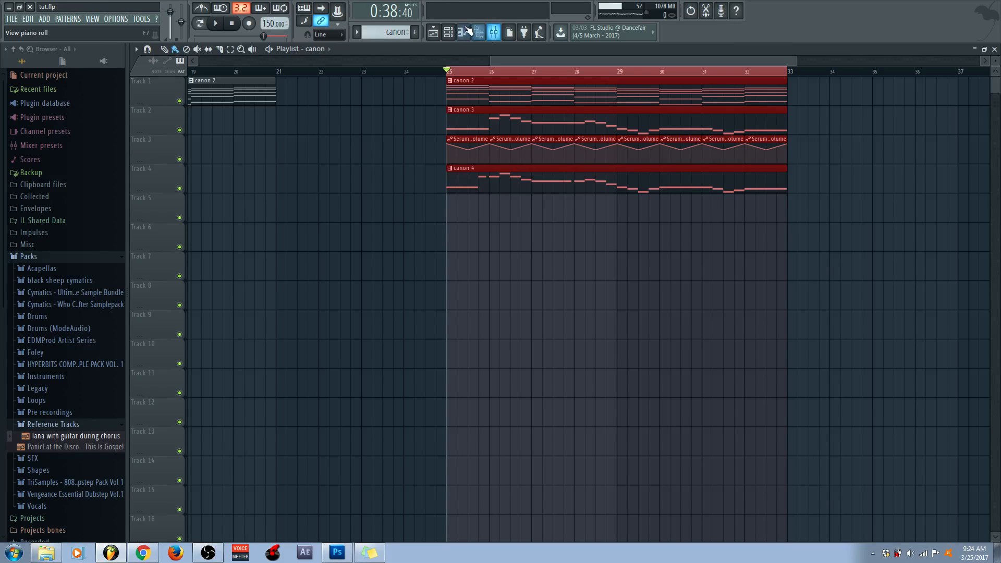
mouse_move(524, 61)
left_mouse_down()
mouse_move(498, 60)
mouse_move(528, 72)
left_mouse_up()
scroll(529, 71, "down", 2)
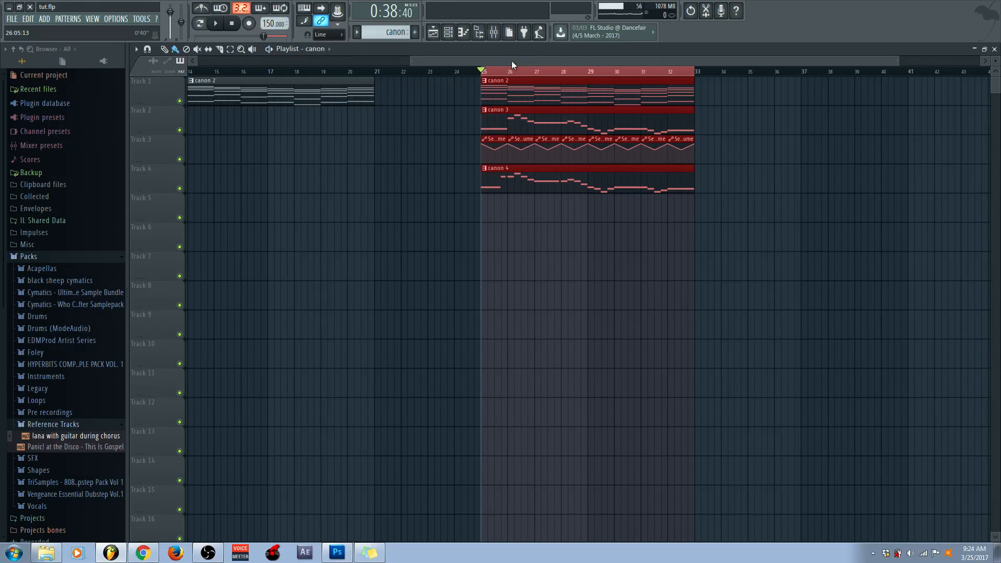
left_click_drag(511, 61, 488, 74)
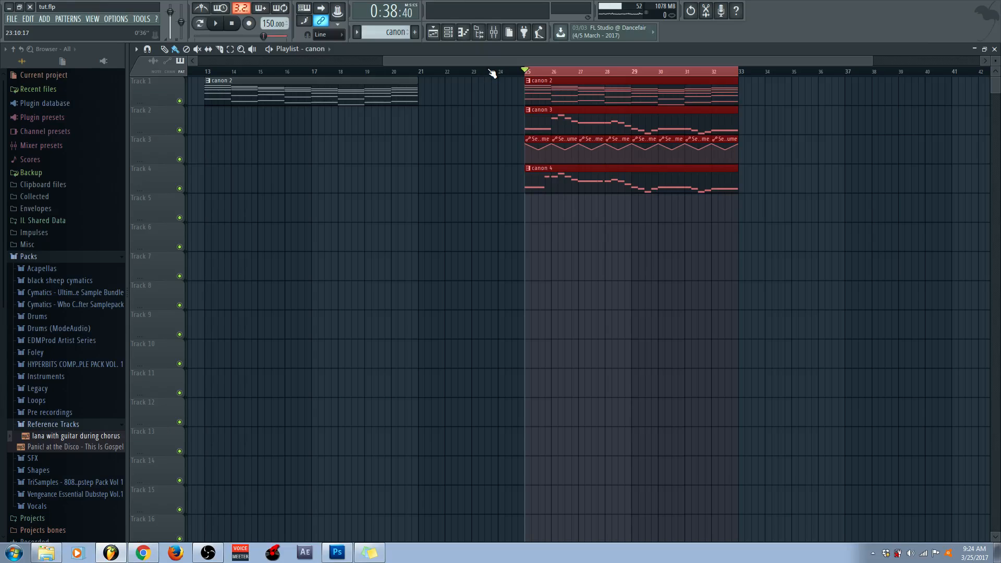